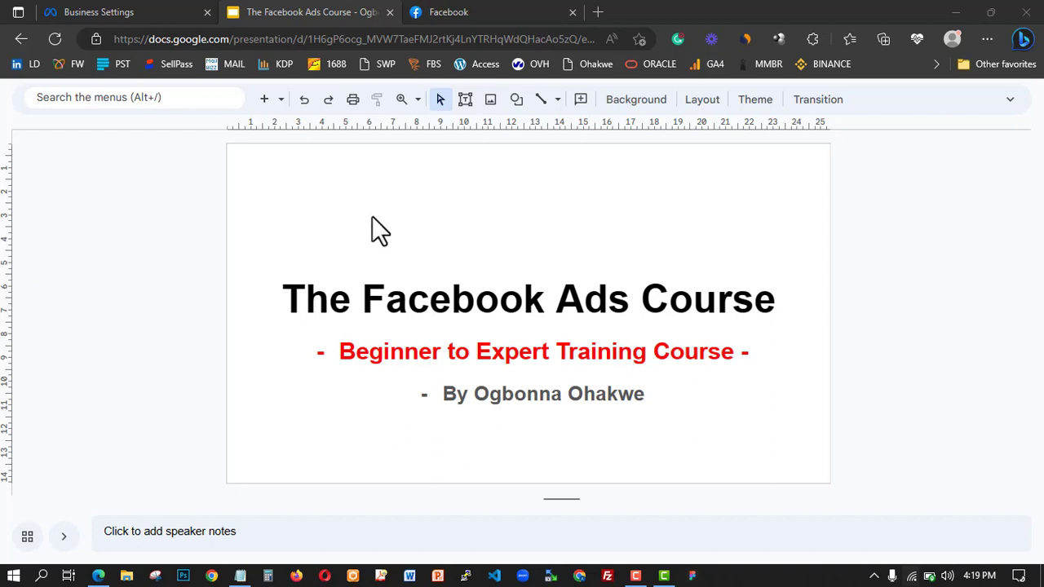
Switch to Business settings, close the account list, expand the Data sources section, and open the Ad accounts page.
{"action": "left_click", "coordinate": [156, 12]}
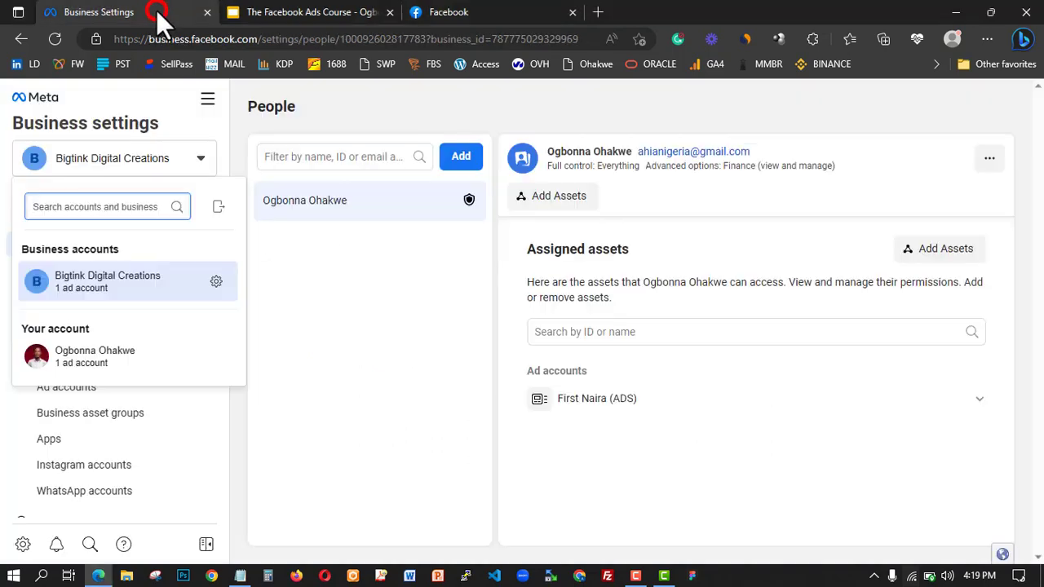
{"action": "left_click", "coordinate": [269, 294]}
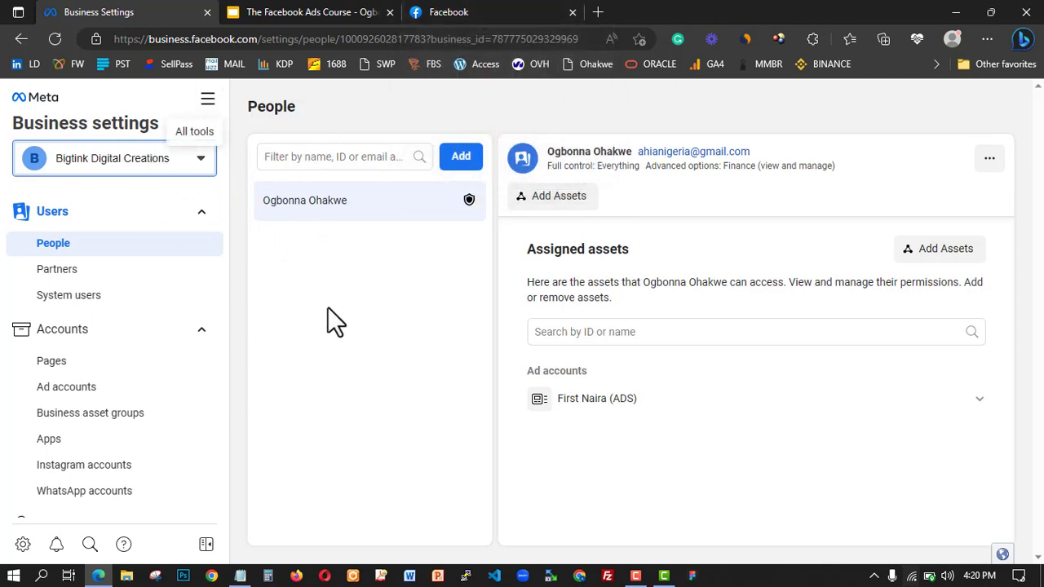
{"action": "scroll", "coordinate": [182, 314], "scroll_direction": "down", "scroll_amount": 2}
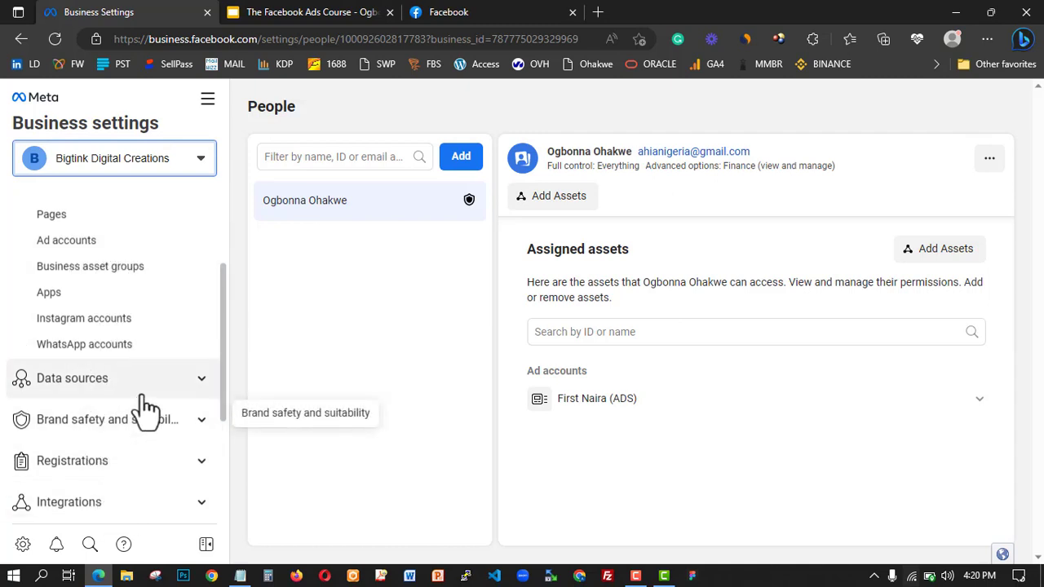
{"action": "left_click", "coordinate": [181, 381]}
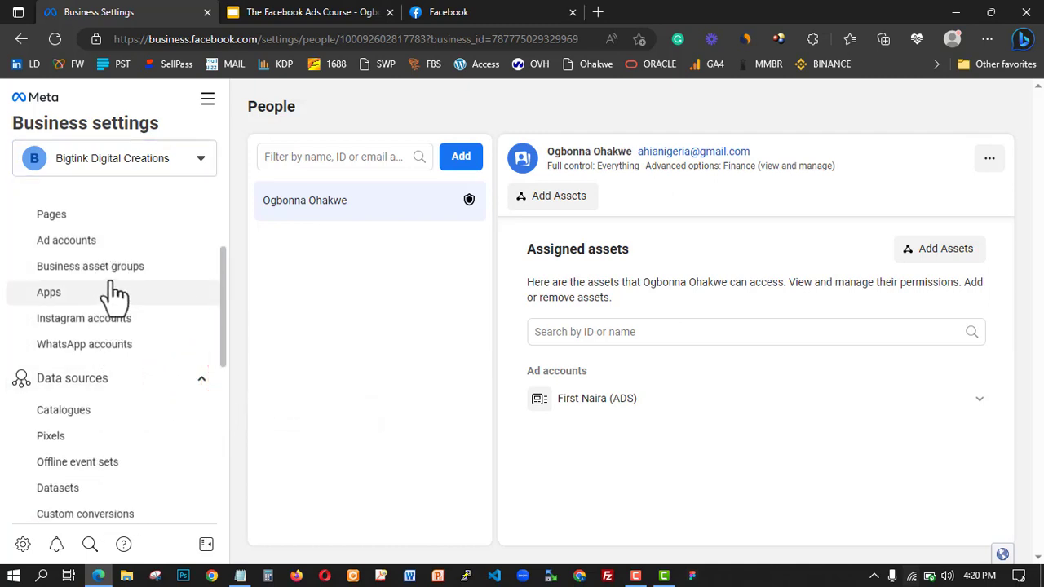
{"action": "scroll", "coordinate": [113, 318], "scroll_direction": "up", "scroll_amount": 2}
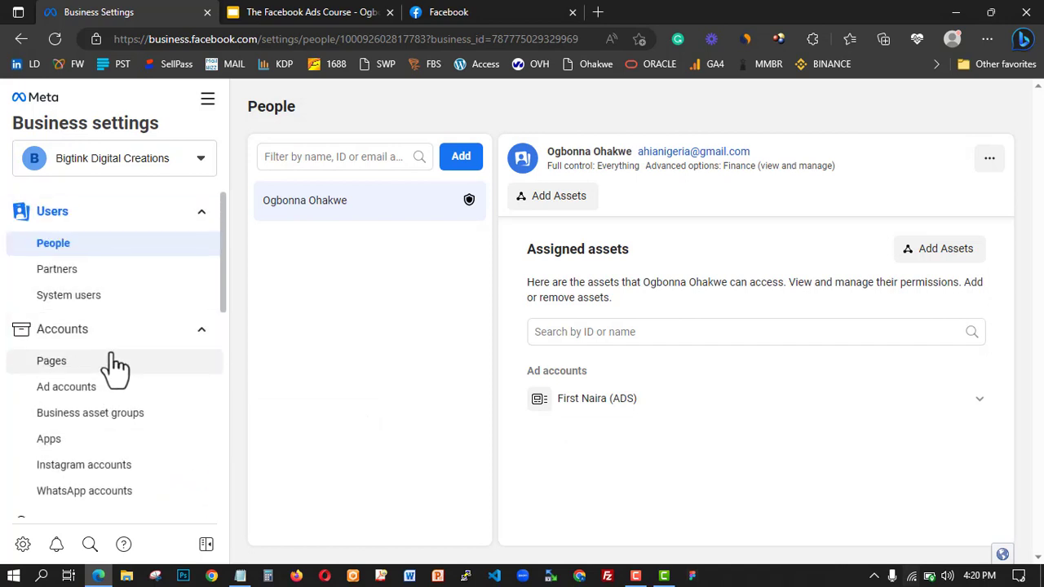
{"action": "left_click", "coordinate": [121, 392]}
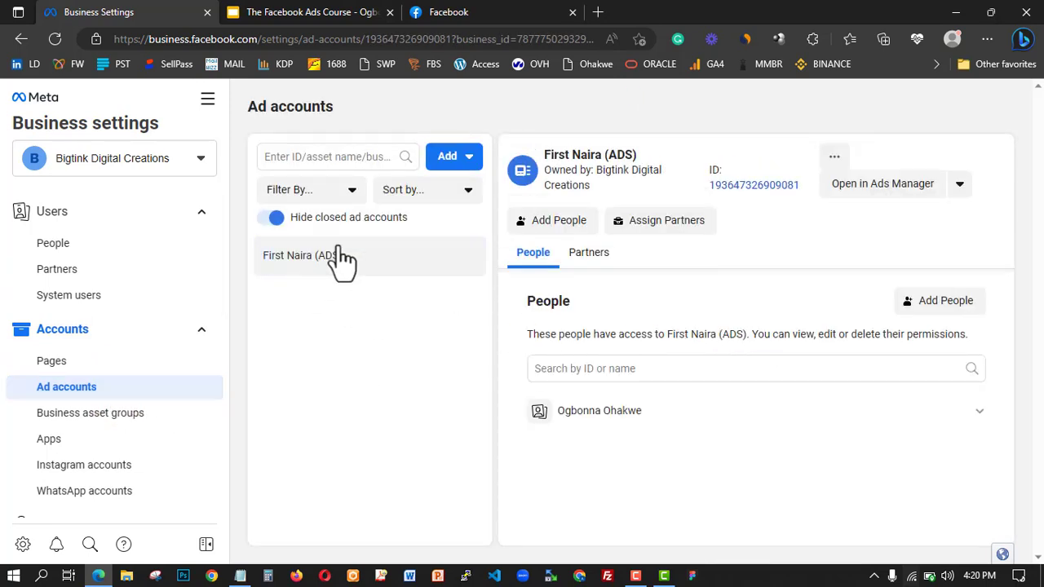
Check the options for adding an ad account, and open the First Naira (ADS) account in Ads Manager.
{"action": "left_click", "coordinate": [475, 163]}
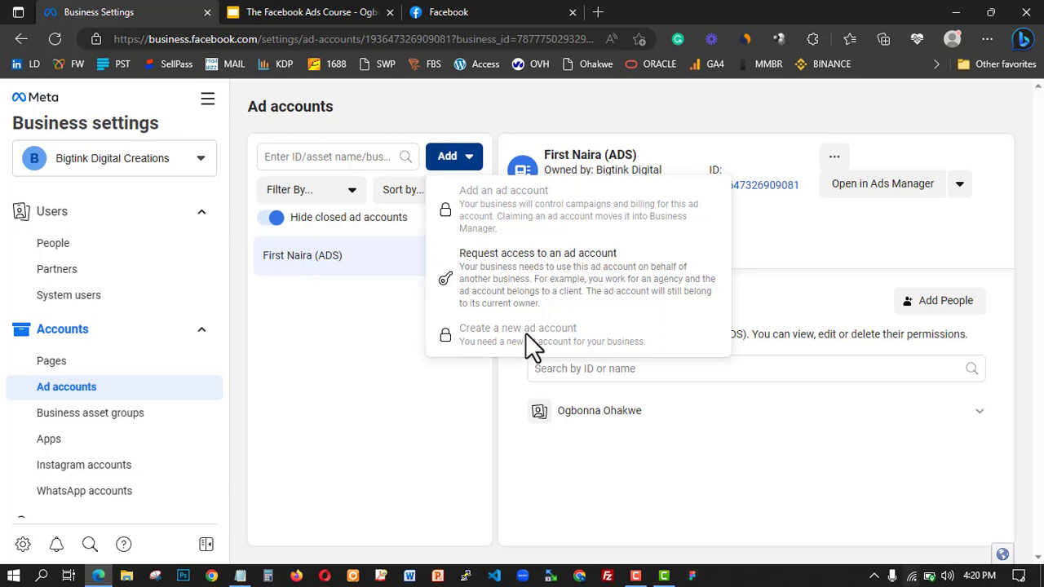
{"action": "left_click", "coordinate": [493, 382]}
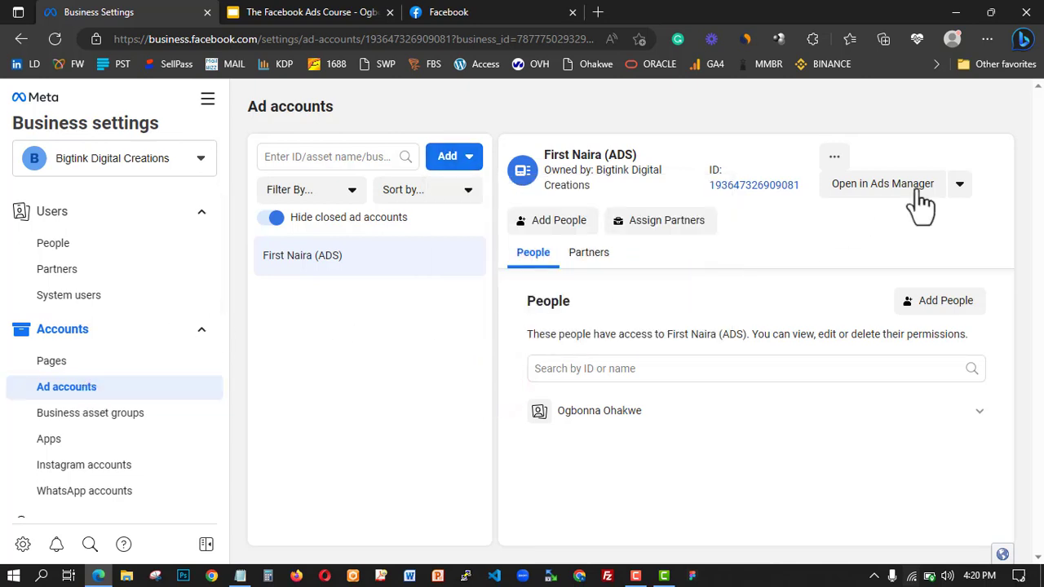
{"action": "left_click", "coordinate": [921, 190]}
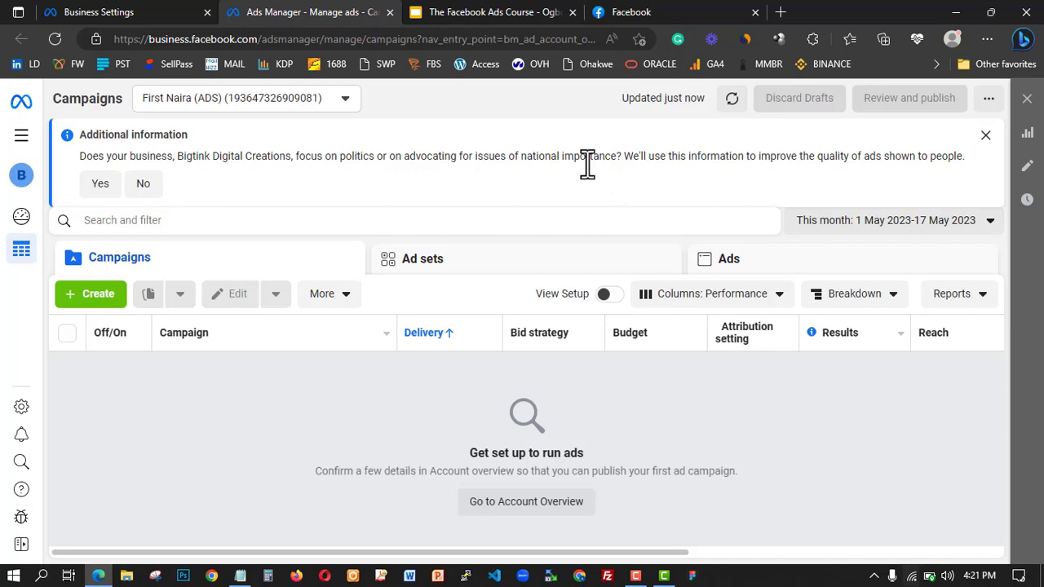
Answer No to the question about a political or national-issue focus, and narrow the Campaign column in the campaigns table.
{"action": "left_click", "coordinate": [146, 186]}
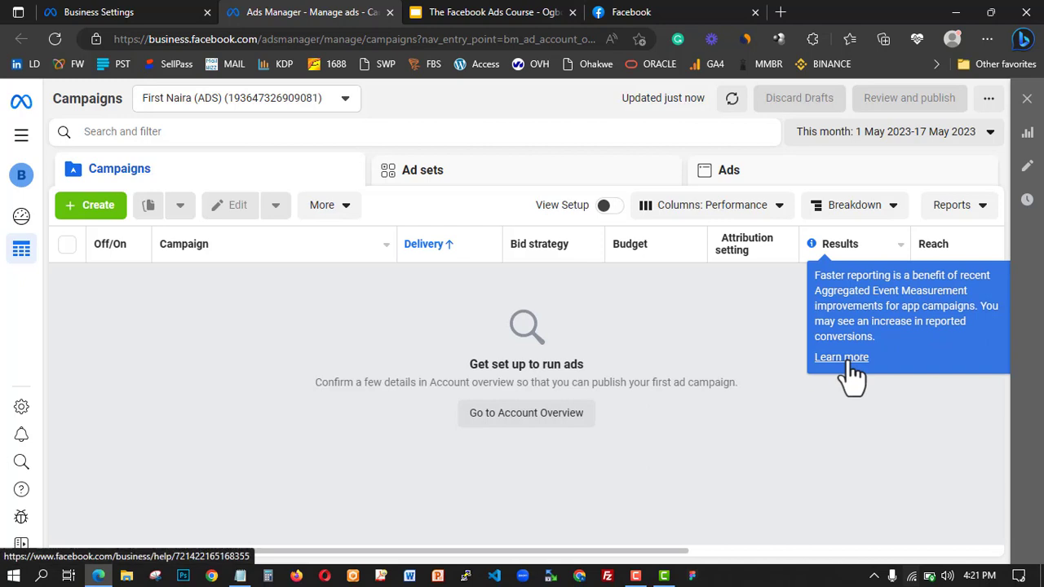
{"action": "left_click", "coordinate": [780, 339]}
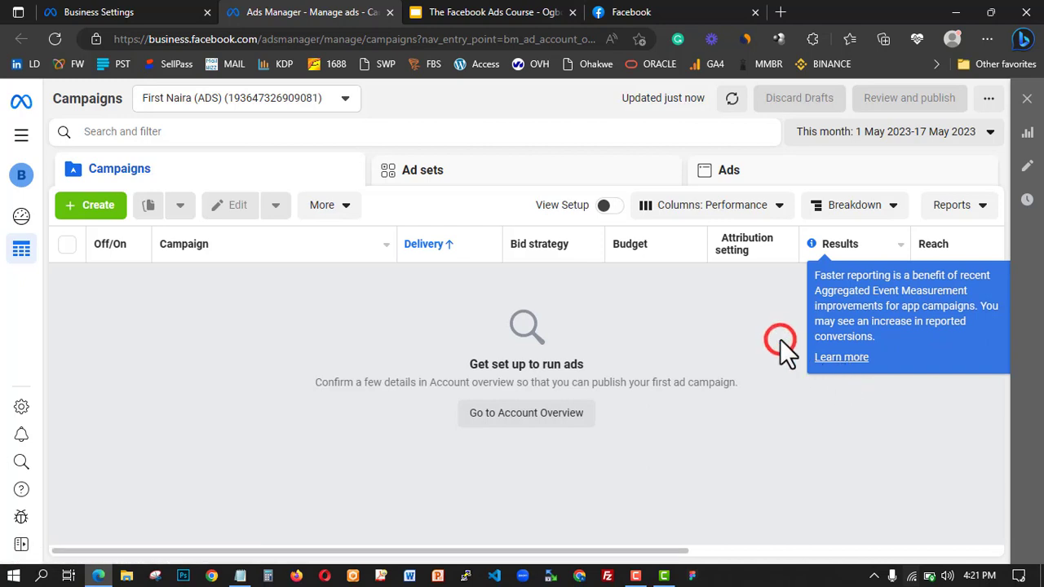
{"action": "left_click_drag", "start_coordinate": [655, 550], "coordinate": [370, 525]}
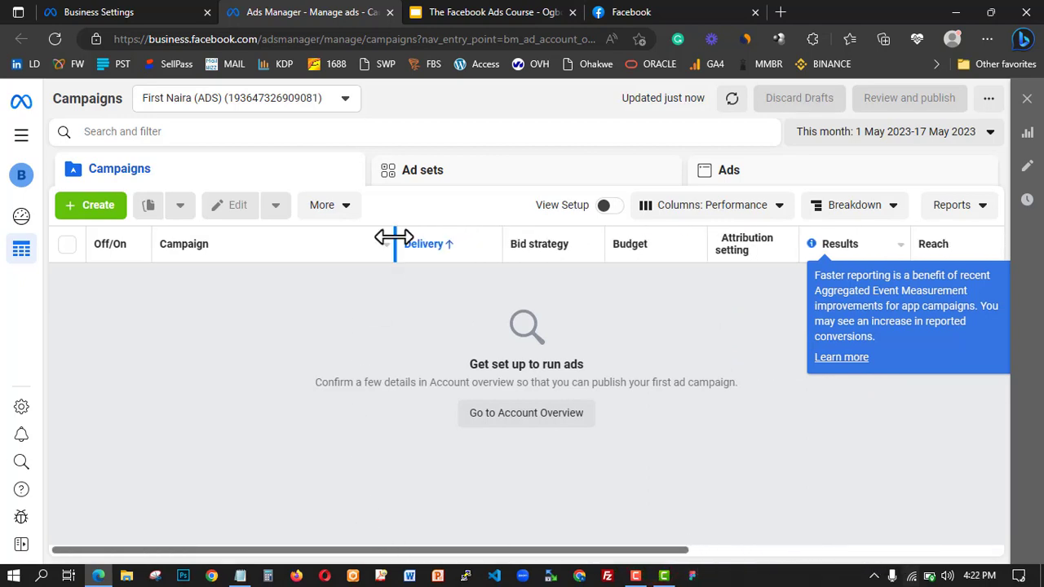
{"action": "left_click_drag", "start_coordinate": [394, 242], "coordinate": [297, 249]}
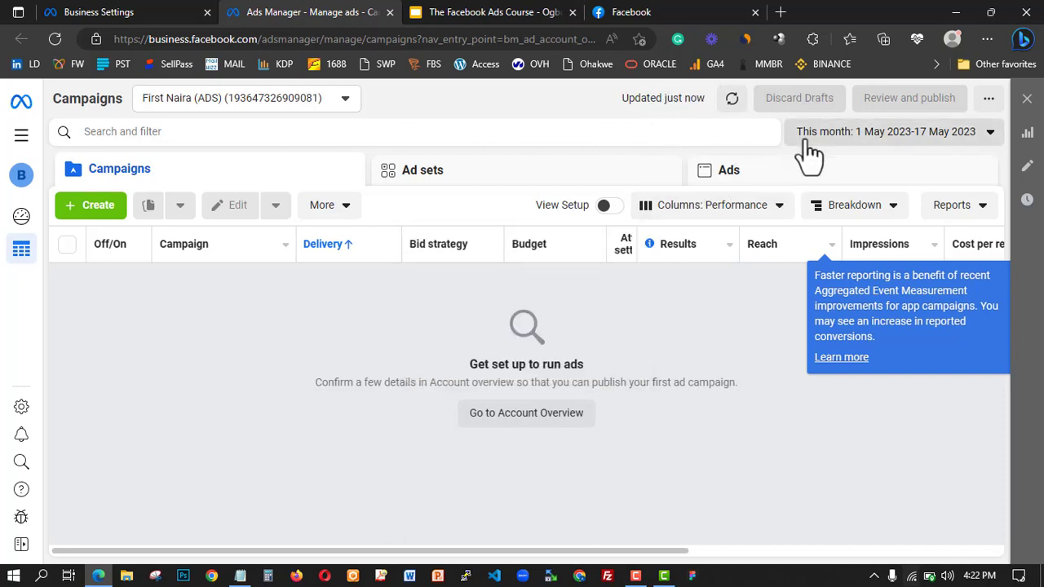
Examine the available campaign search filters and the reporting date range presets, leaving both unapplied.
{"action": "left_click", "coordinate": [139, 133]}
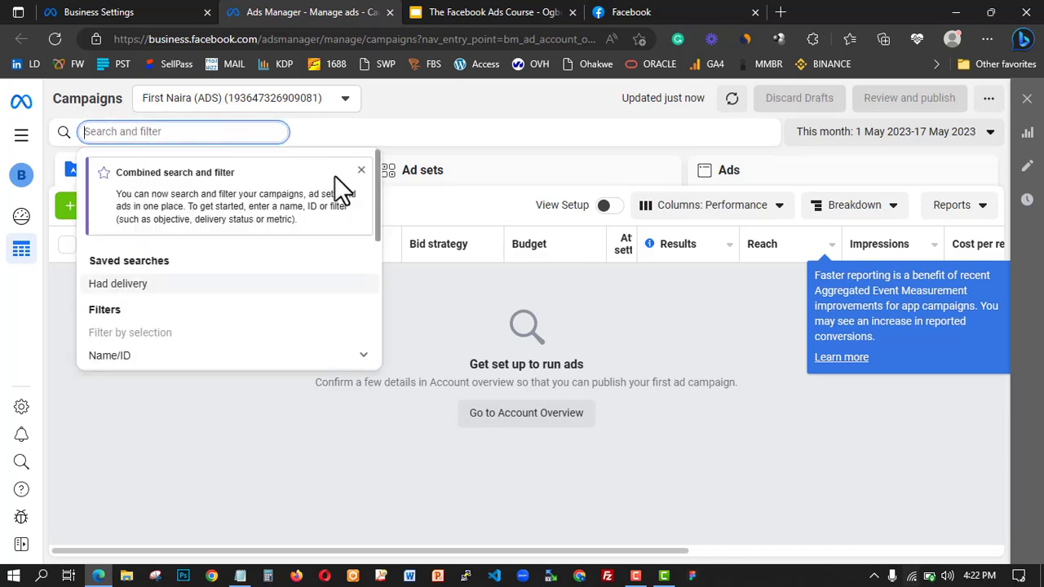
{"action": "left_click", "coordinate": [362, 171]}
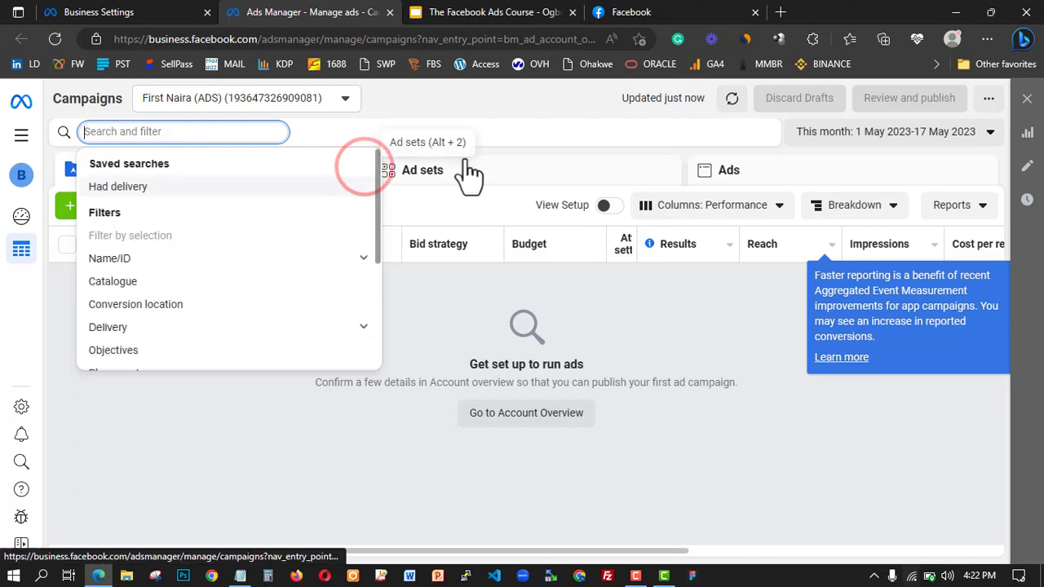
{"action": "left_click", "coordinate": [480, 115]}
{"action": "left_click", "coordinate": [826, 133]}
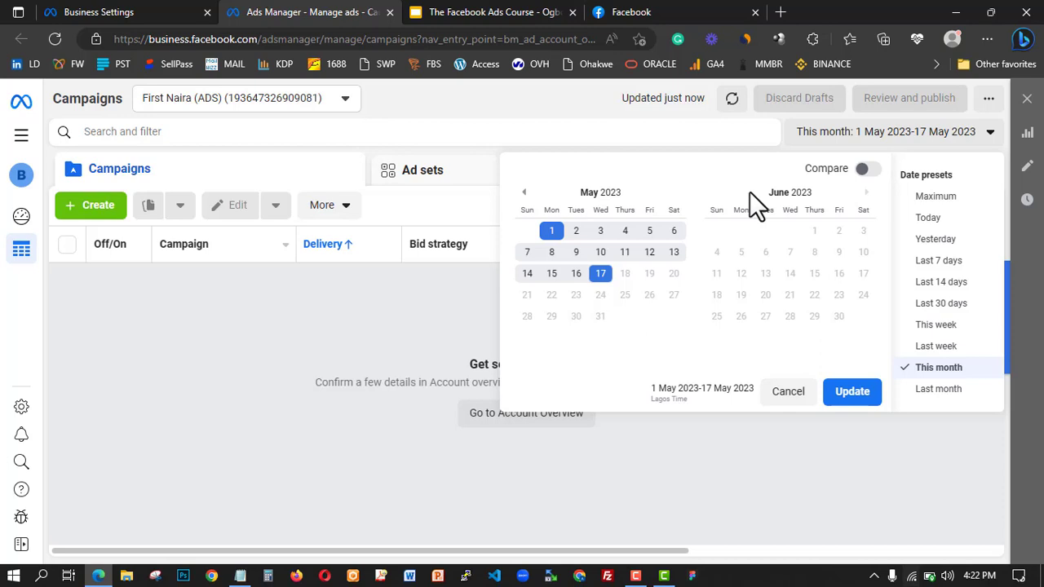
{"action": "left_click", "coordinate": [525, 108]}
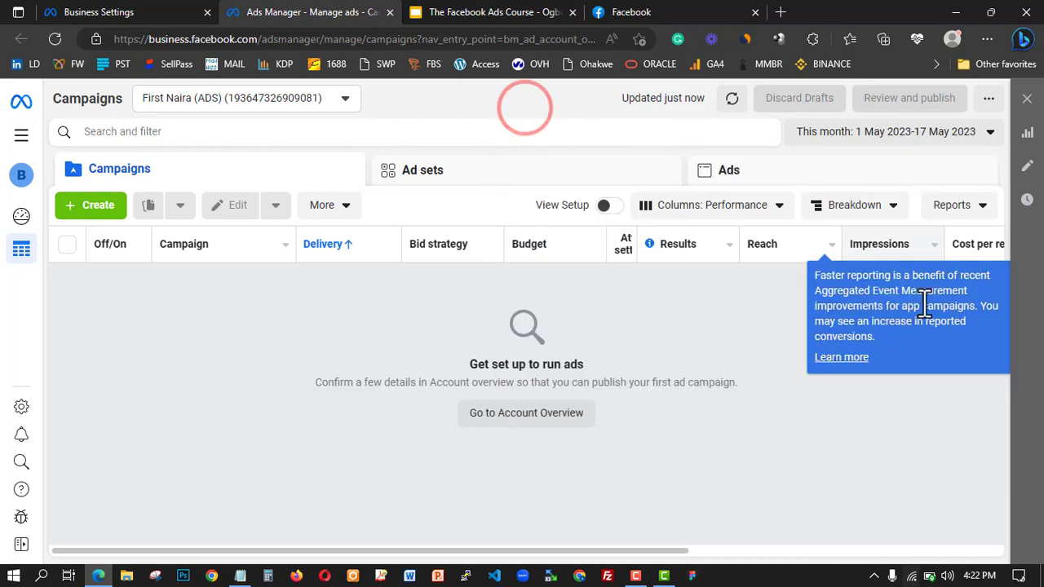
Try to dismiss the faster reporting tip, and look across the columns of the campaigns table.
{"action": "left_click", "coordinate": [889, 333]}
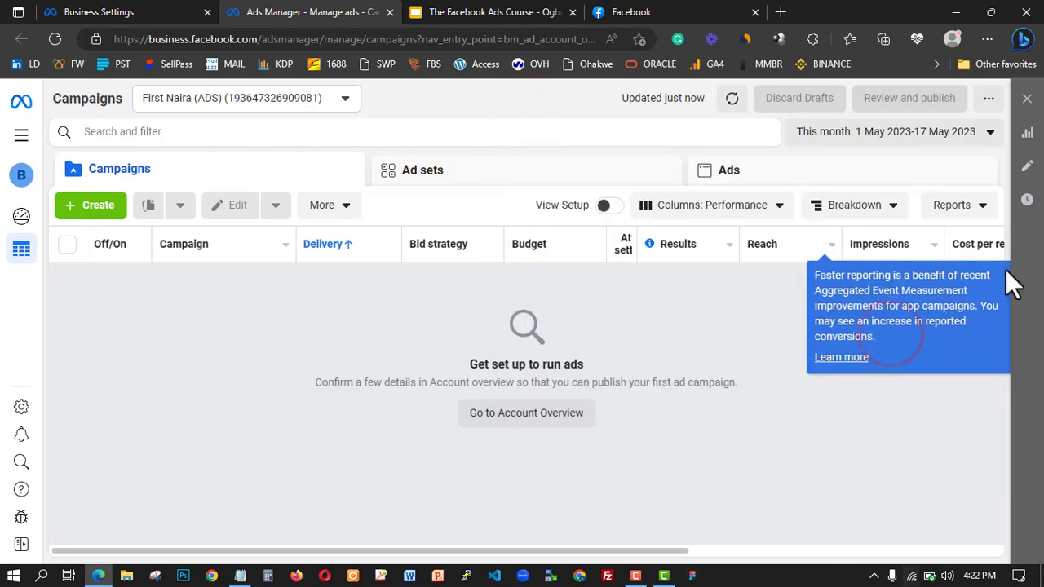
{"action": "left_click", "coordinate": [1005, 269]}
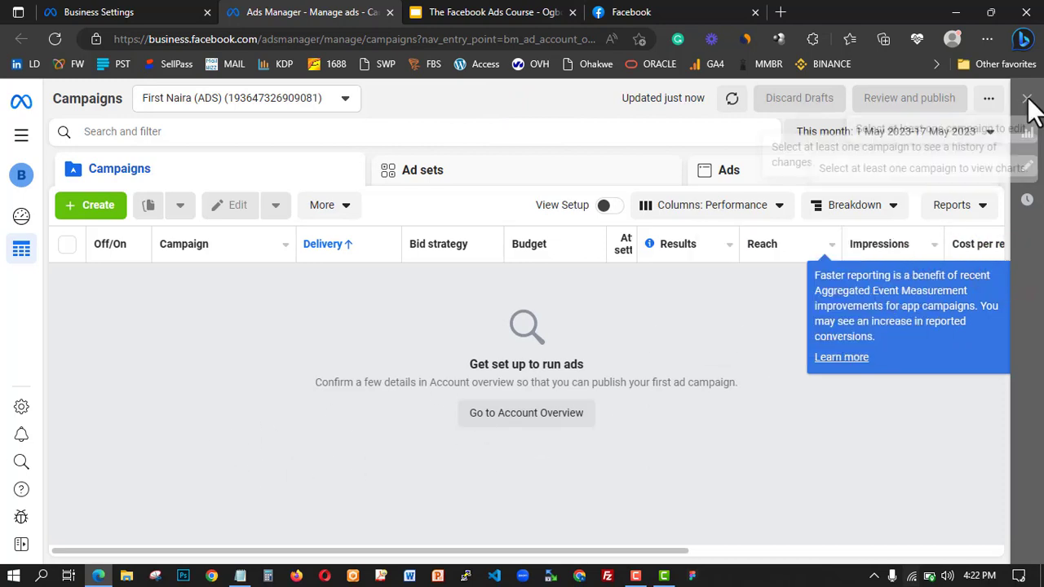
{"action": "left_click", "coordinate": [1029, 140]}
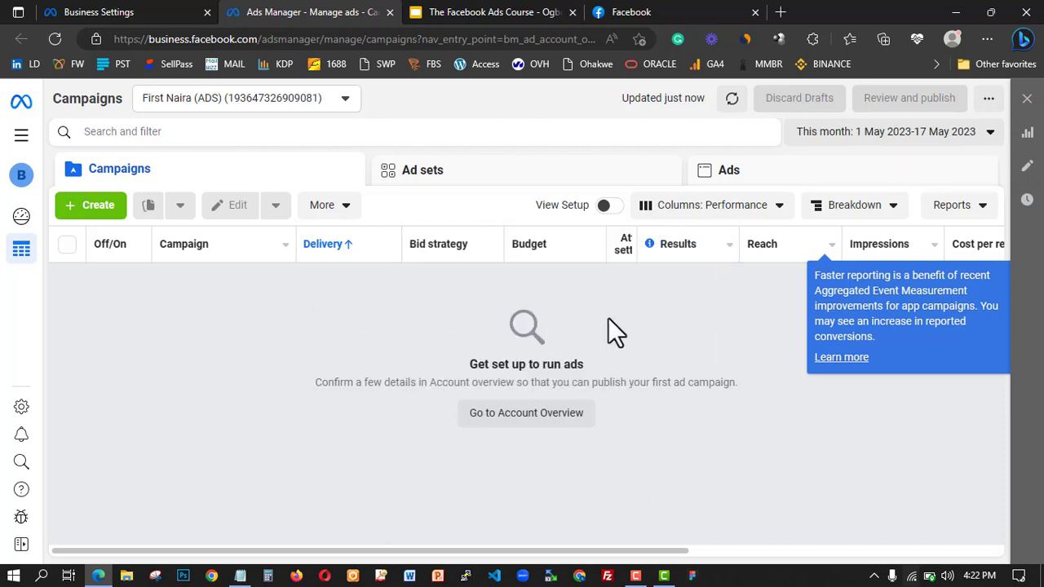
{"action": "left_click_drag", "start_coordinate": [621, 551], "coordinate": [196, 522]}
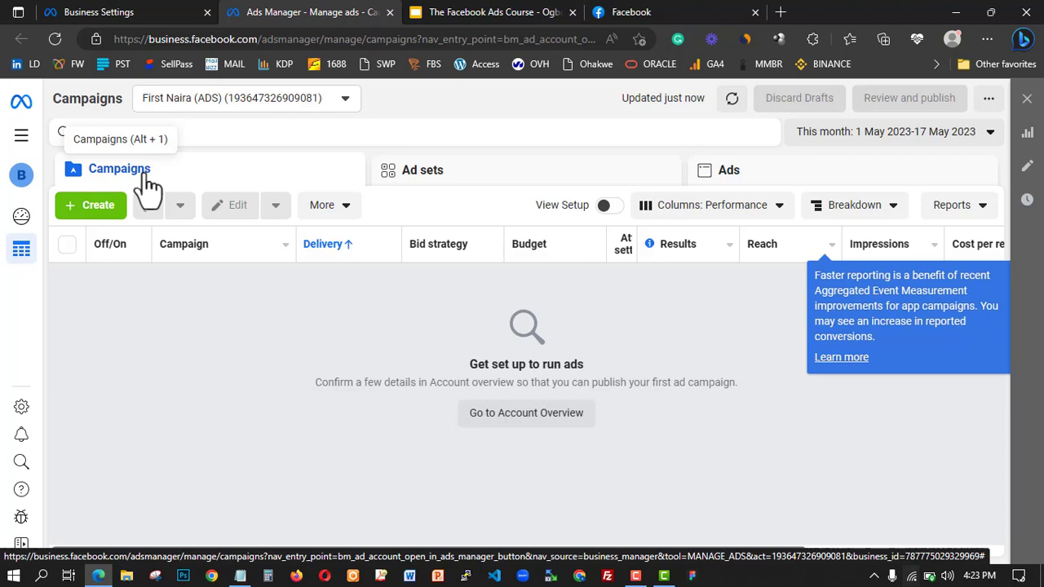
Show the Ad sets level, dismiss its faster reporting tip, and look through all the ad set table columns.
{"action": "left_click", "coordinate": [440, 171]}
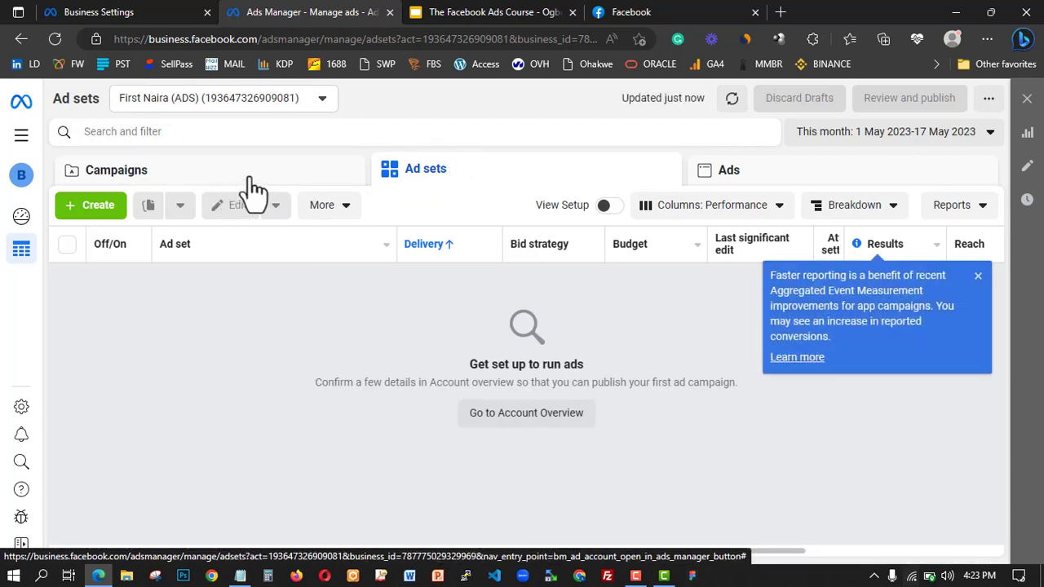
{"action": "left_click", "coordinate": [979, 277]}
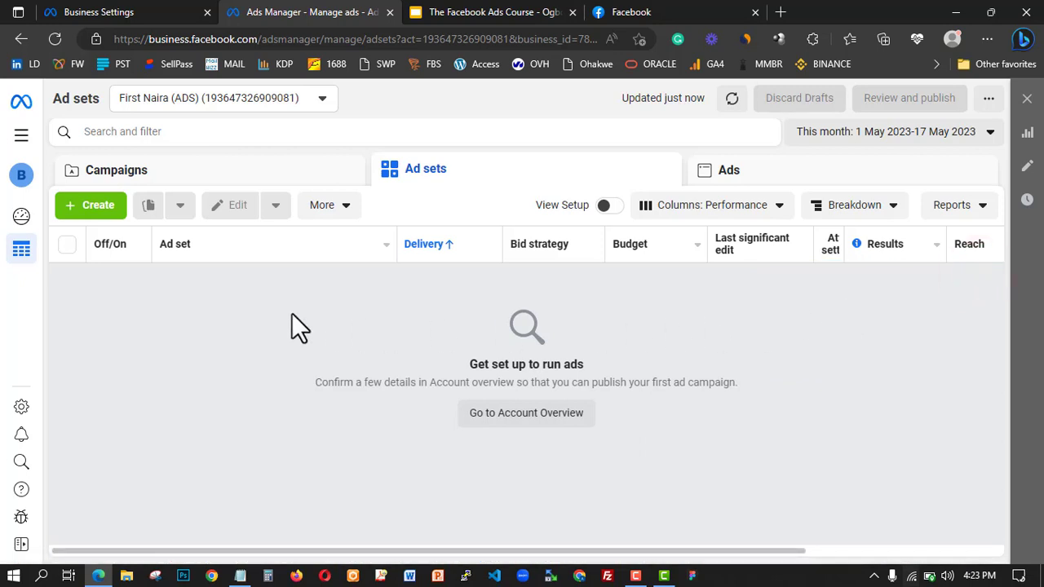
{"action": "left_click_drag", "start_coordinate": [451, 551], "coordinate": [770, 536]}
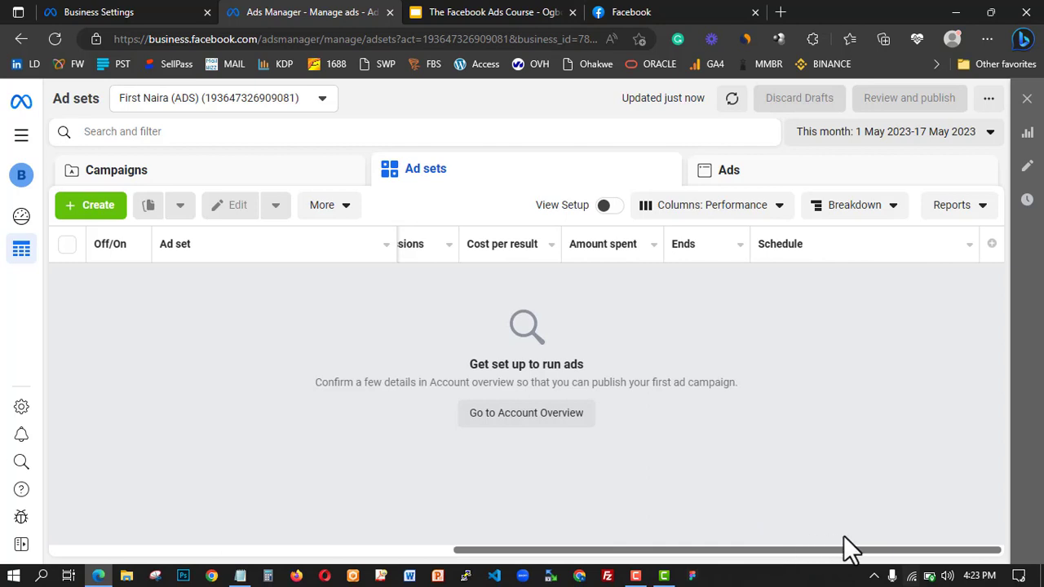
{"action": "left_click_drag", "start_coordinate": [843, 537], "coordinate": [454, 536]}
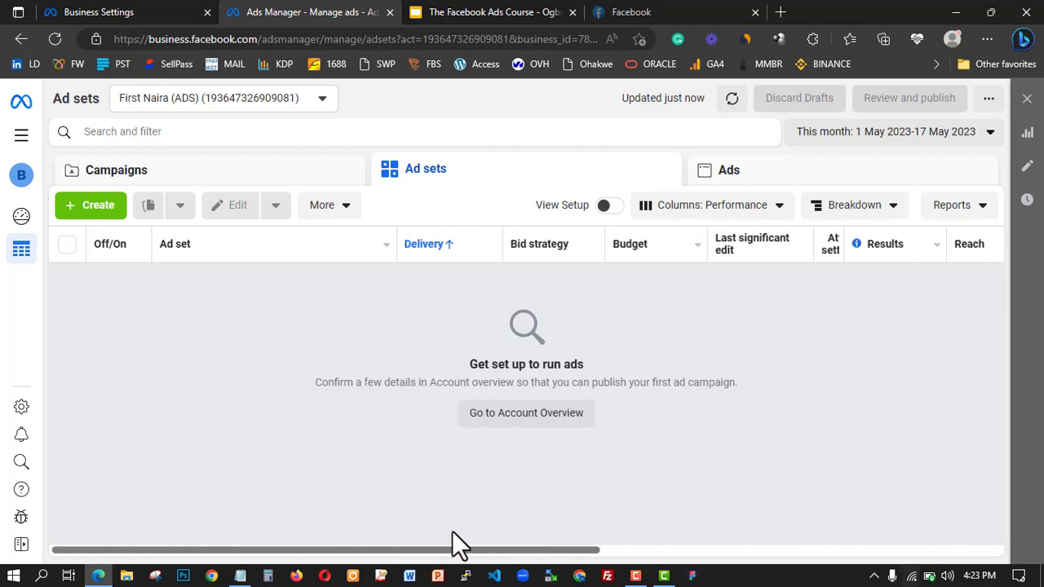
Show the Ads level and look through the ad table columns up to Ends.
{"action": "left_click", "coordinate": [740, 175]}
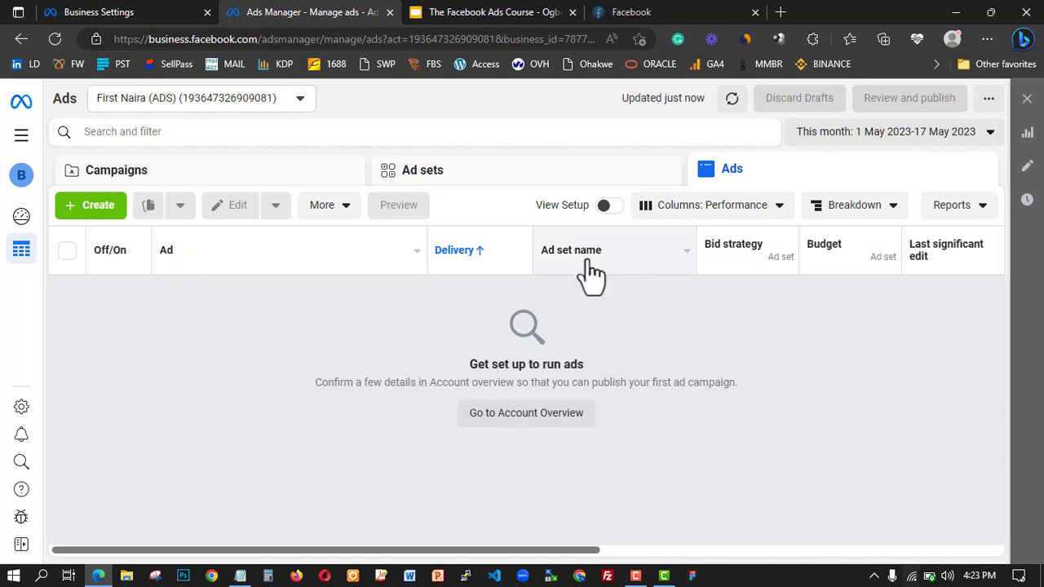
{"action": "scroll", "coordinate": [692, 346], "scroll_direction": "right", "scroll_amount": 5}
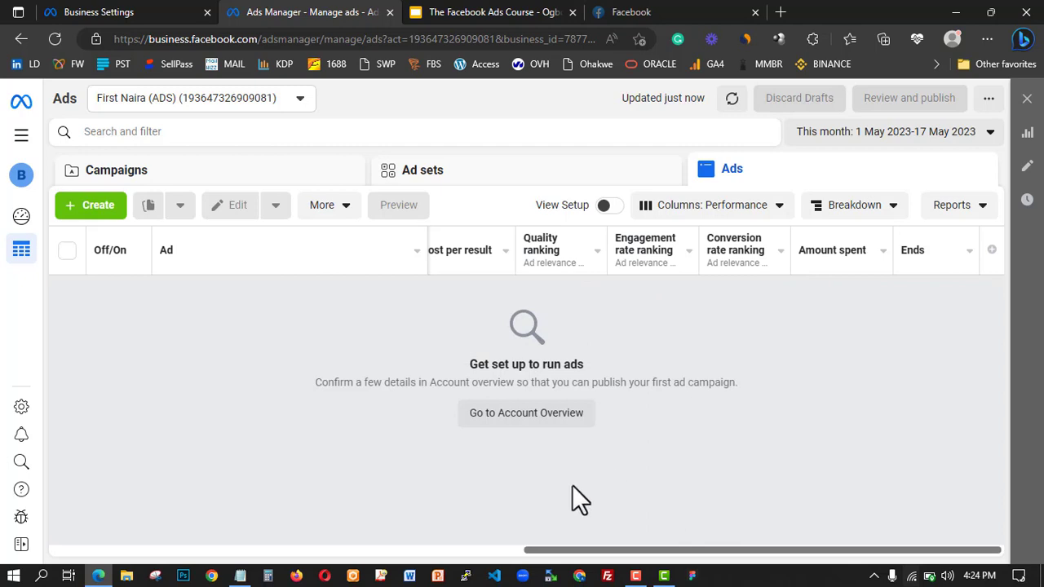
{"action": "left_click", "coordinate": [558, 551]}
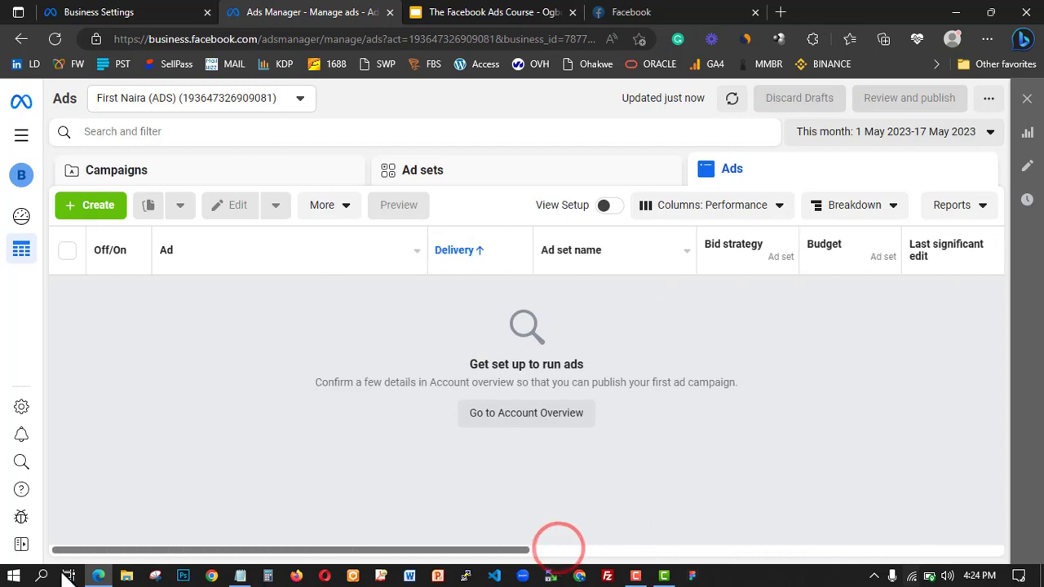
Return to the Campaigns level and examine the full list of standard reports, from the Basic to the Delivery and Actions groups.
{"action": "left_click", "coordinate": [138, 175]}
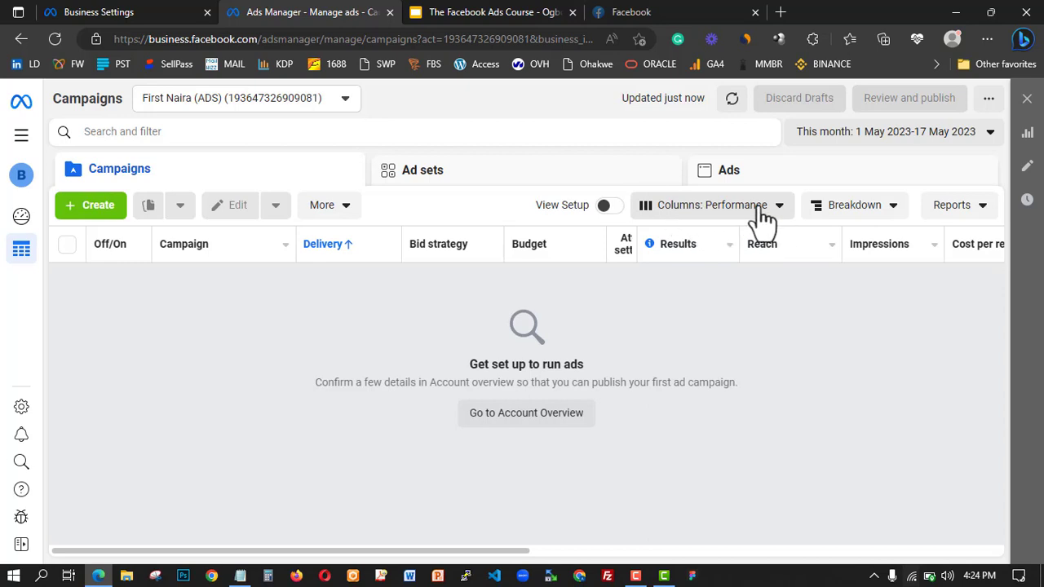
{"action": "left_click", "coordinate": [977, 213]}
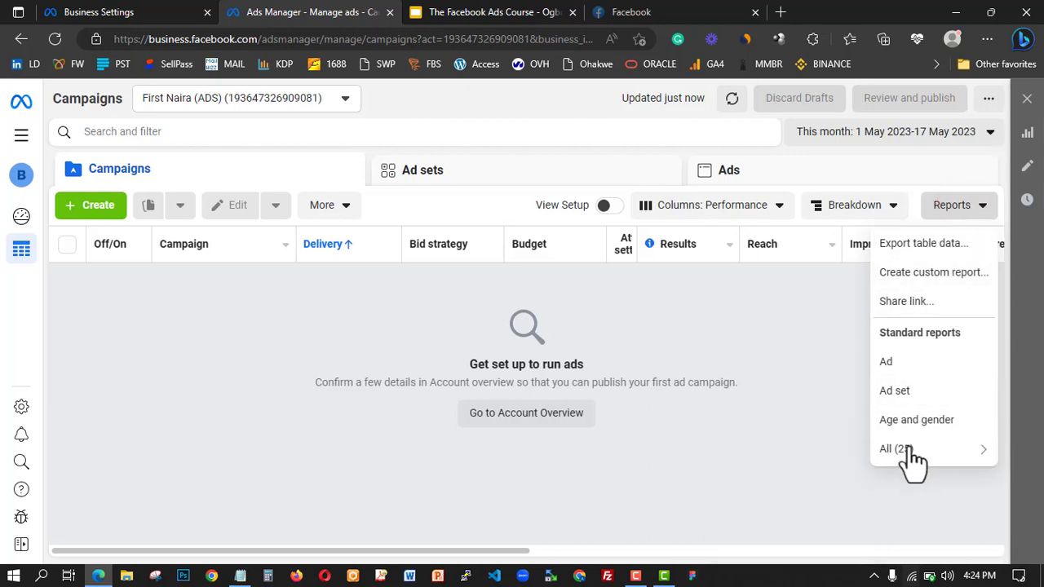
{"action": "mouse_move", "coordinate": [908, 460]}
{"action": "scroll", "coordinate": [767, 495], "scroll_direction": "down", "scroll_amount": 5}
{"action": "scroll", "coordinate": [751, 489], "scroll_direction": "down", "scroll_amount": 10}
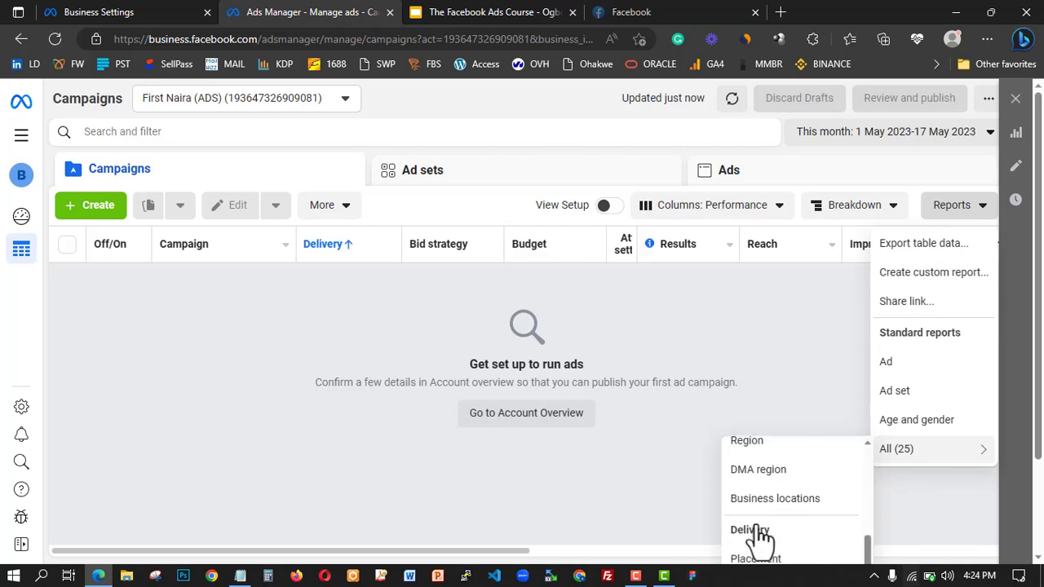
{"action": "scroll", "coordinate": [807, 502], "scroll_direction": "up", "scroll_amount": 8}
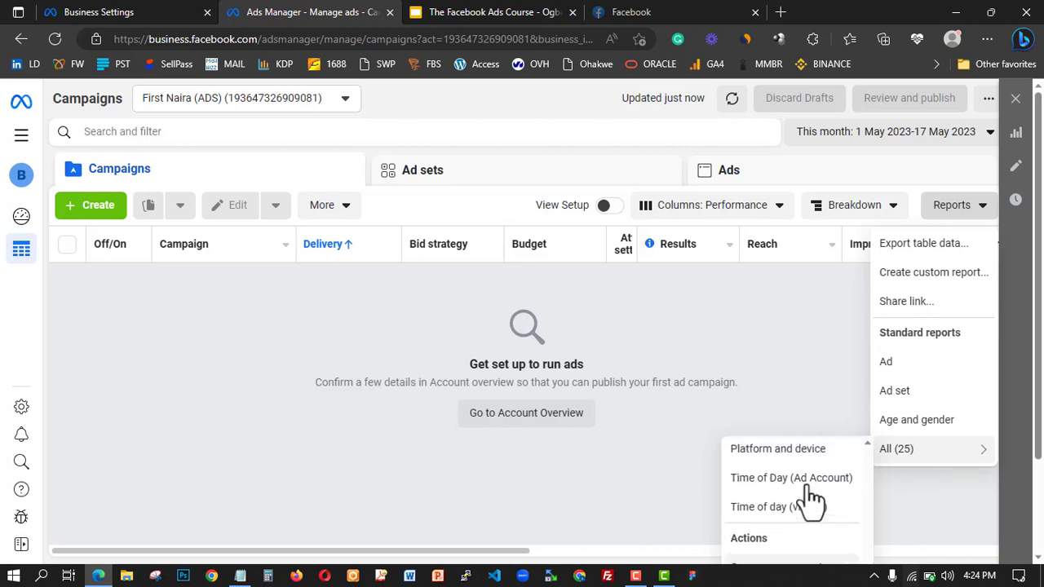
{"action": "scroll", "coordinate": [783, 502], "scroll_direction": "up", "scroll_amount": 8}
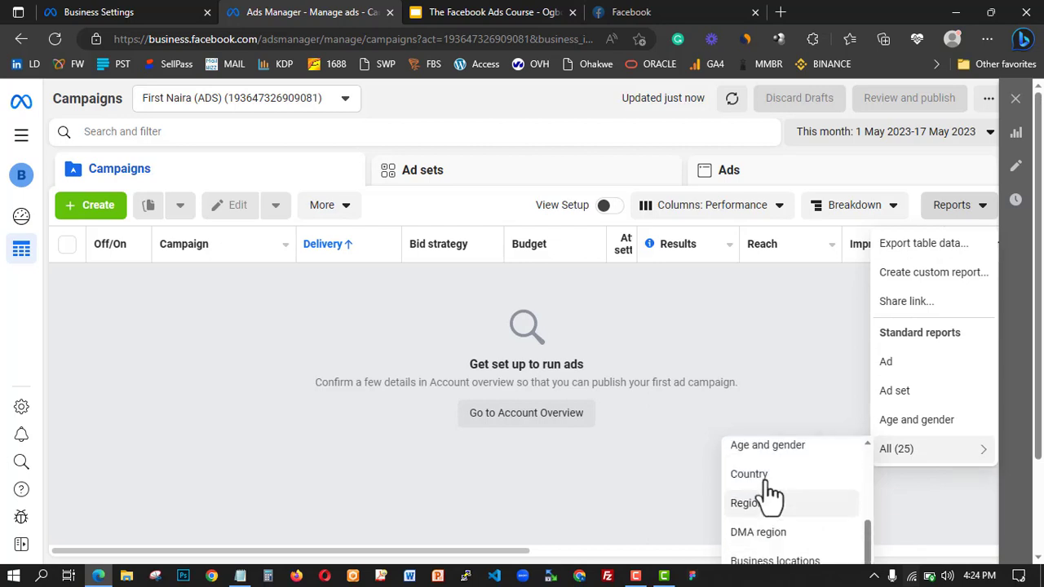
{"action": "scroll", "coordinate": [776, 508], "scroll_direction": "up", "scroll_amount": 2}
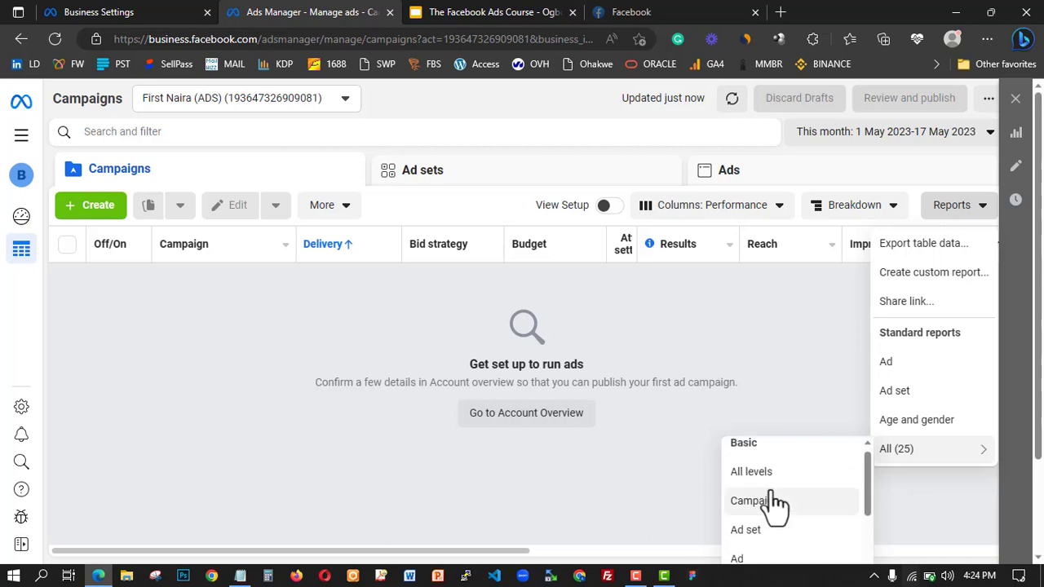
{"action": "scroll", "coordinate": [782, 516], "scroll_direction": "down", "scroll_amount": 3}
{"action": "scroll", "coordinate": [793, 510], "scroll_direction": "down", "scroll_amount": 8}
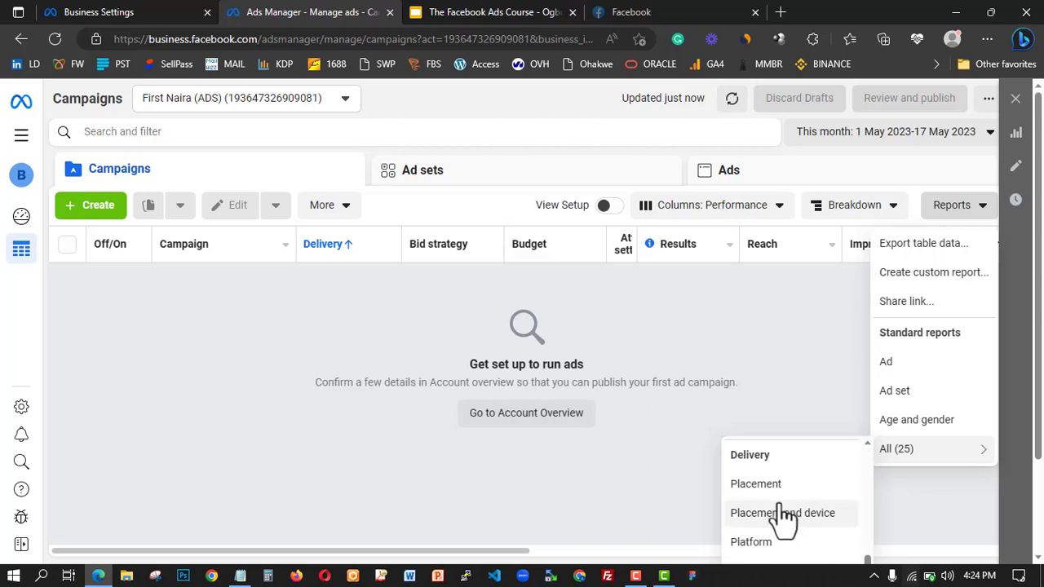
Examine the remaining Delivery and Actions standard reports down to the video reports, and close the reports list.
{"action": "scroll", "coordinate": [795, 516], "scroll_direction": "down", "scroll_amount": 1}
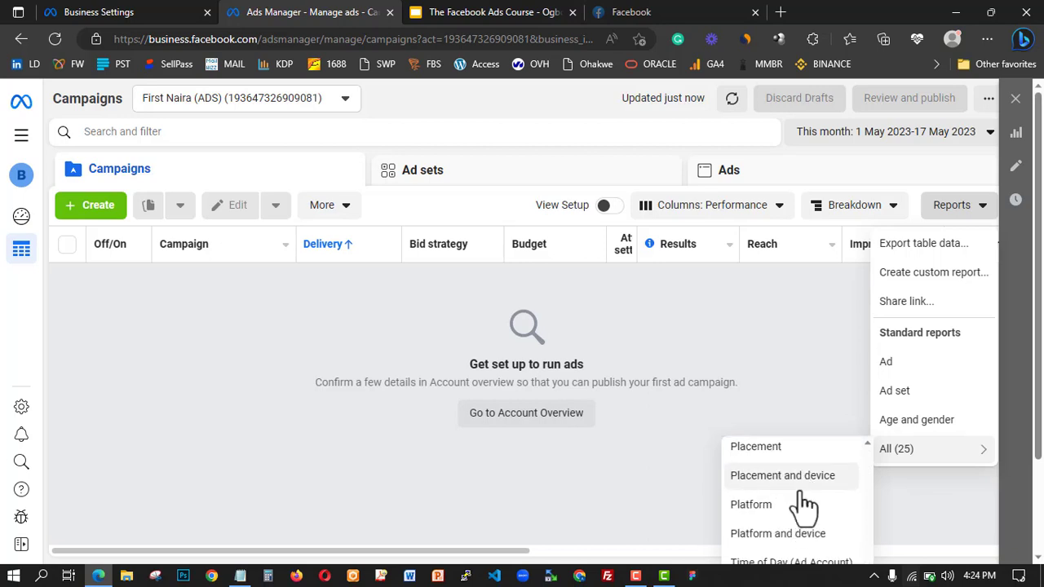
{"action": "scroll", "coordinate": [798, 499], "scroll_direction": "down", "scroll_amount": 2}
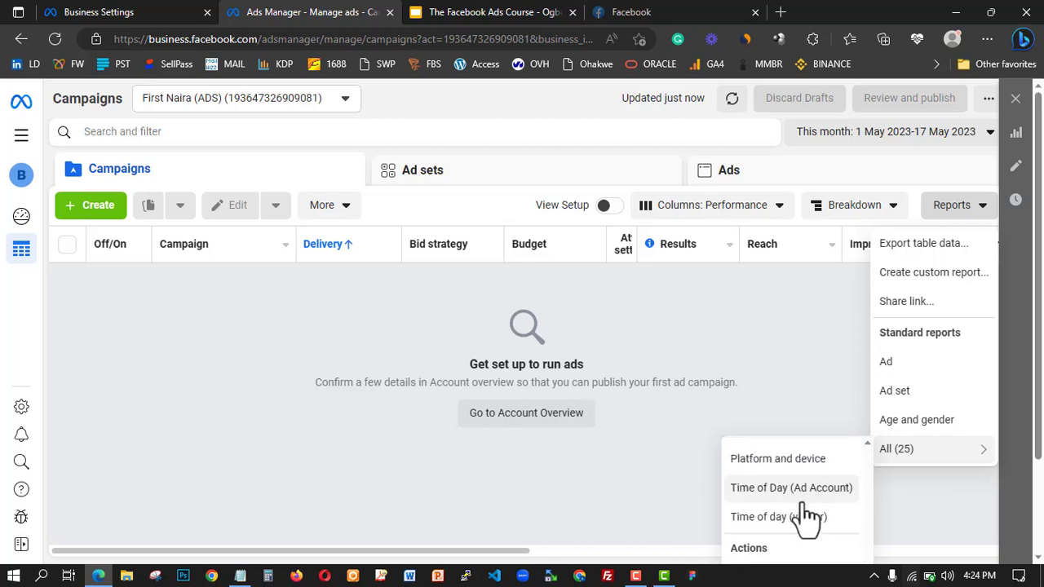
{"action": "scroll", "coordinate": [806, 518], "scroll_direction": "down", "scroll_amount": 5}
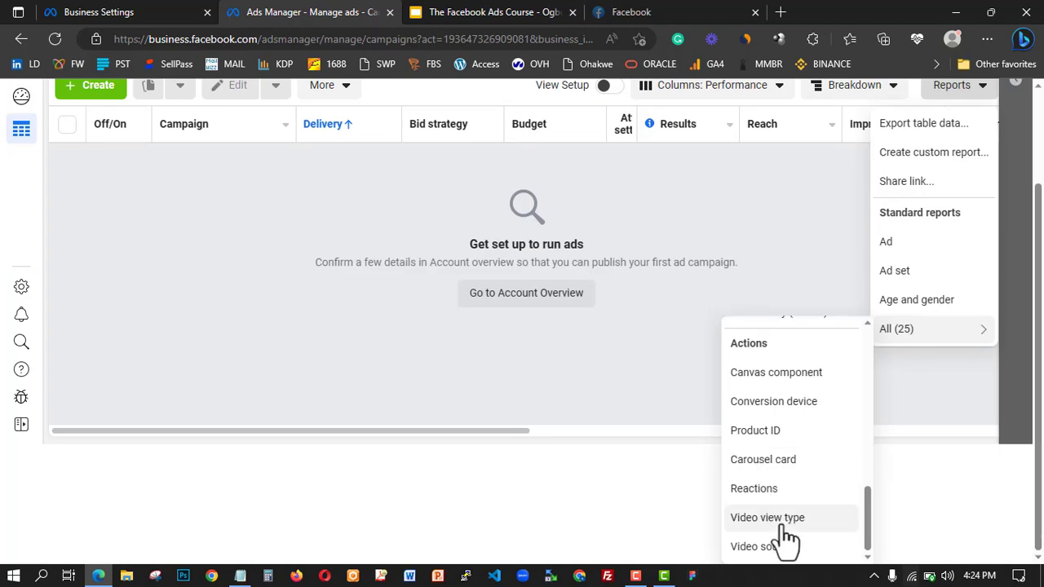
{"action": "scroll", "coordinate": [738, 412], "scroll_direction": "up", "scroll_amount": 2}
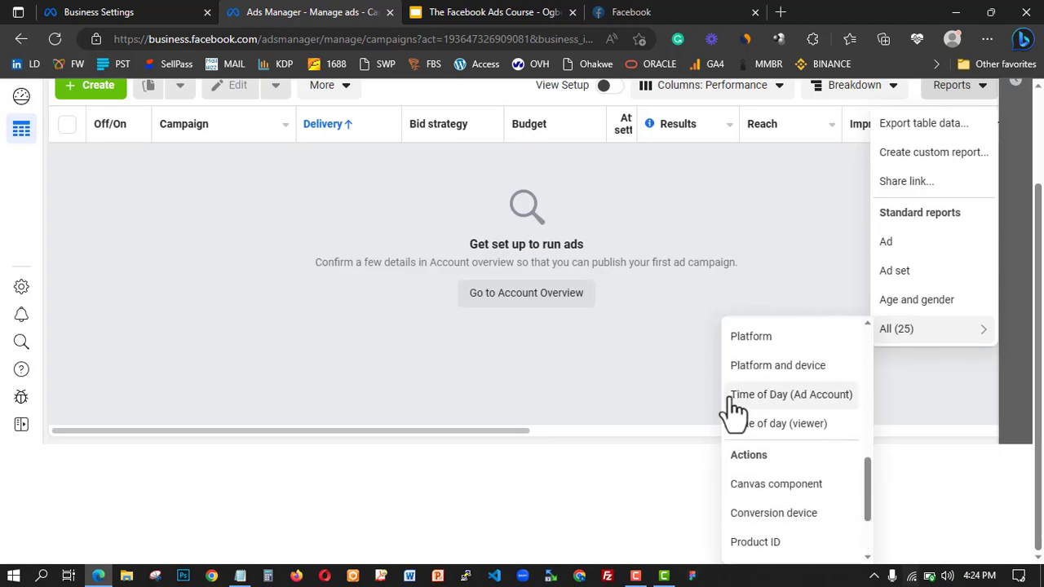
{"action": "left_click", "coordinate": [715, 279]}
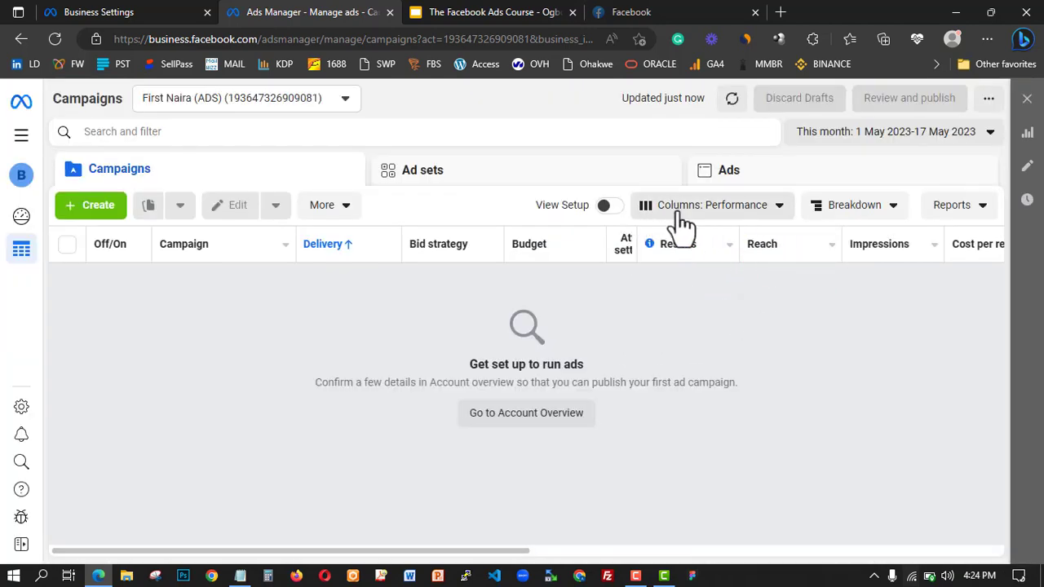
Turn on View Setup for the campaigns table and look through the whole list of column presets.
{"action": "left_click", "coordinate": [608, 206]}
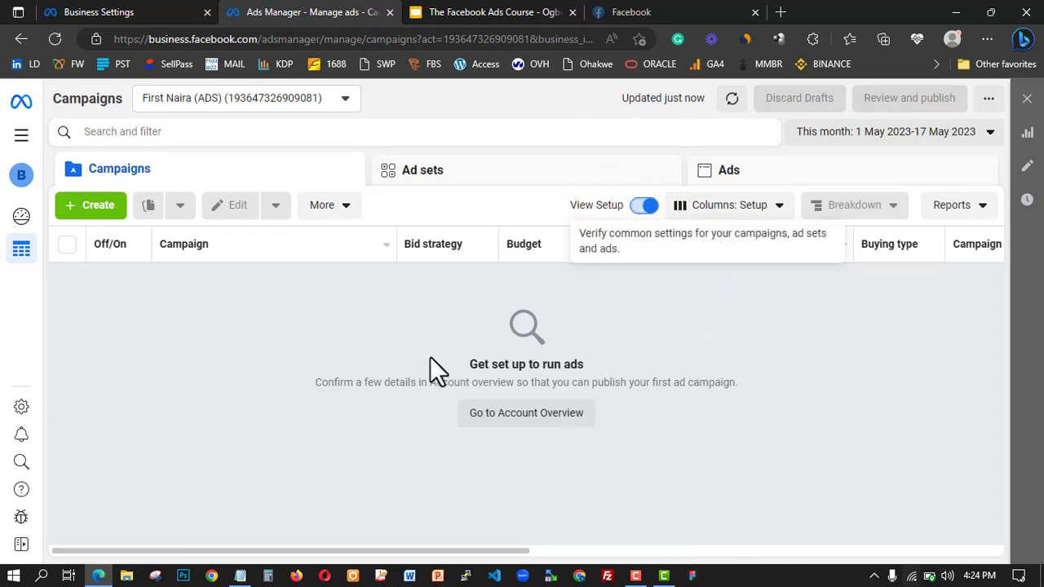
{"action": "left_click", "coordinate": [352, 406]}
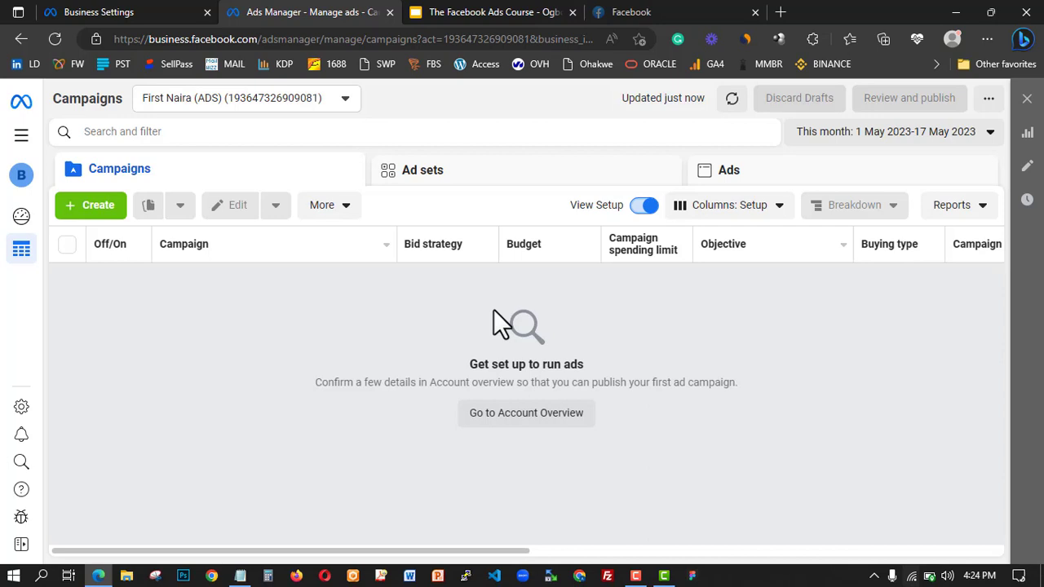
{"action": "left_click", "coordinate": [777, 209]}
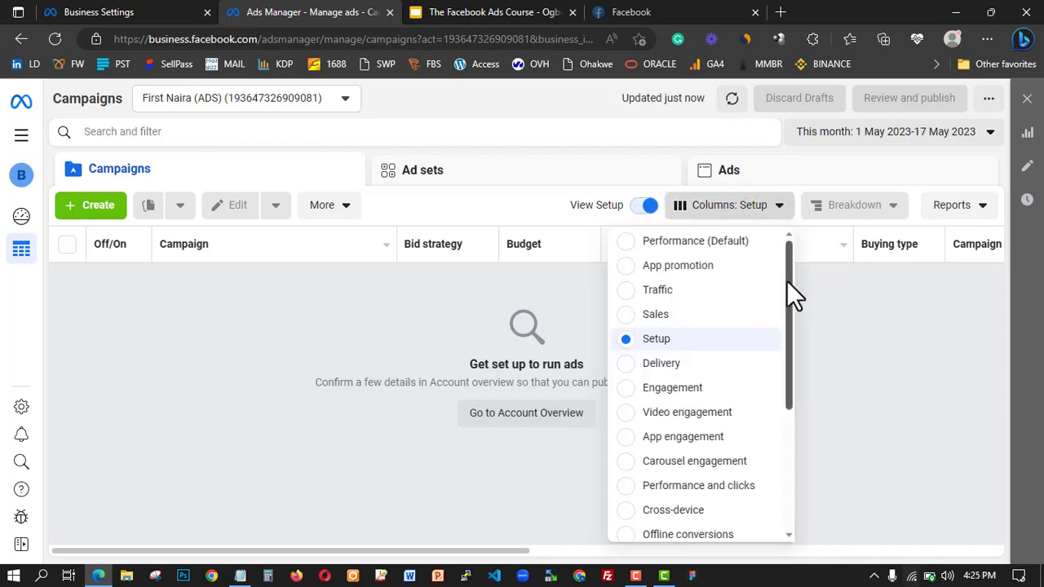
{"action": "left_click_drag", "start_coordinate": [787, 282], "coordinate": [786, 451]}
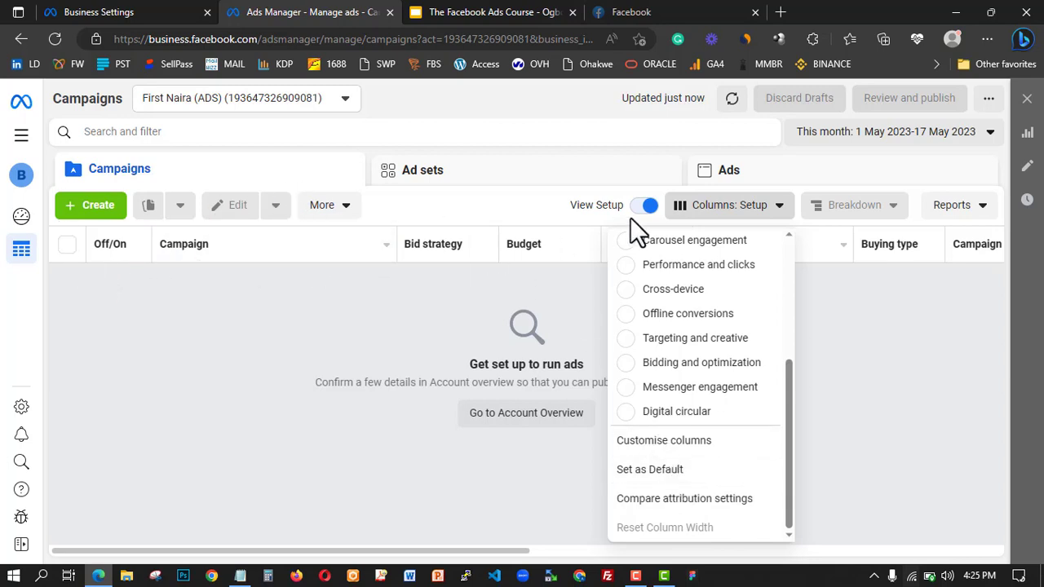
{"action": "left_click", "coordinate": [504, 525]}
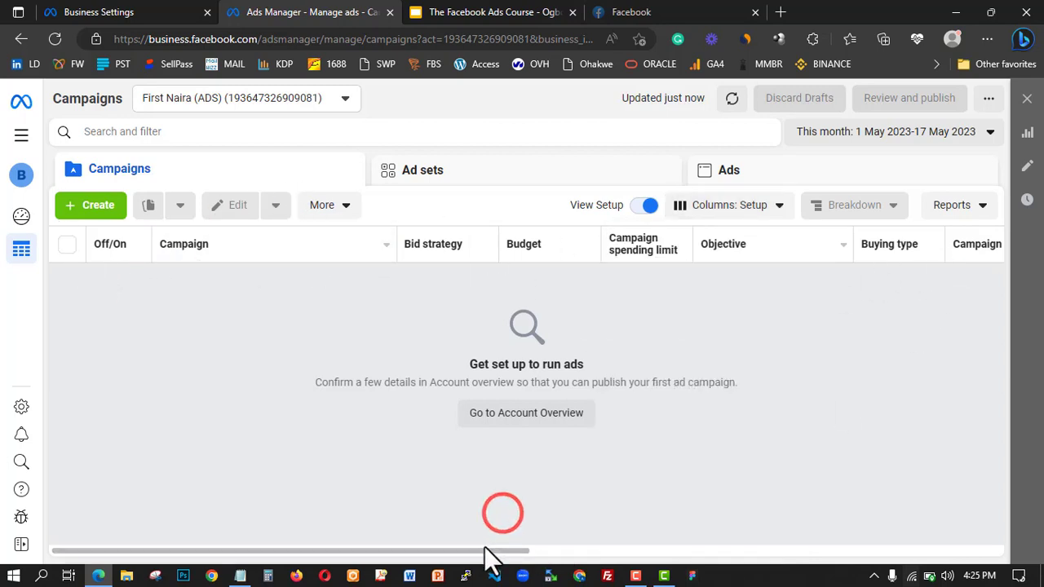
Look across the Setup columns of the campaigns table up to Campaign ID.
{"action": "left_click_drag", "start_coordinate": [484, 548], "coordinate": [623, 546]}
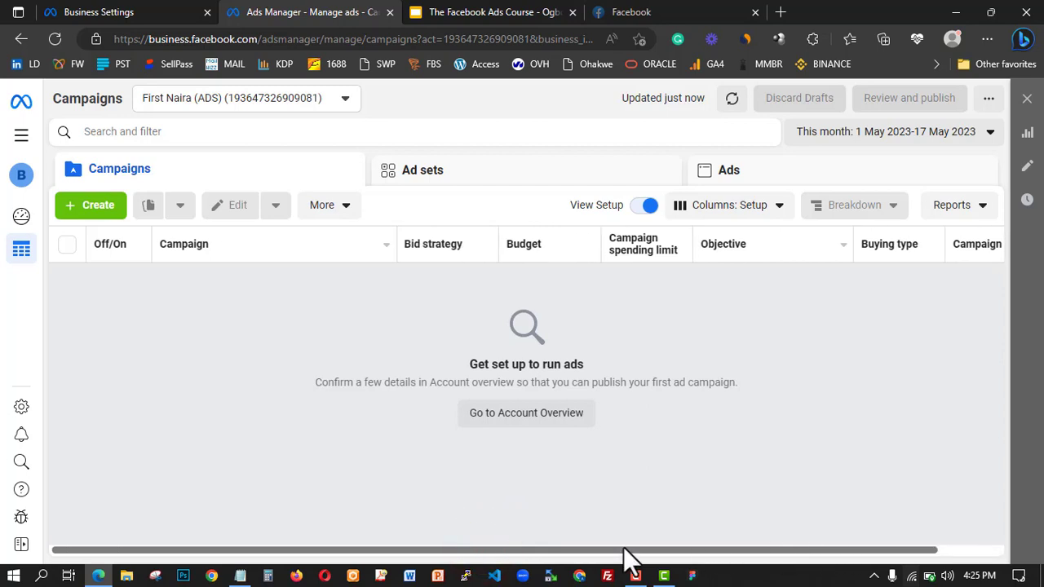
{"action": "left_click_drag", "start_coordinate": [342, 513], "coordinate": [563, 512]}
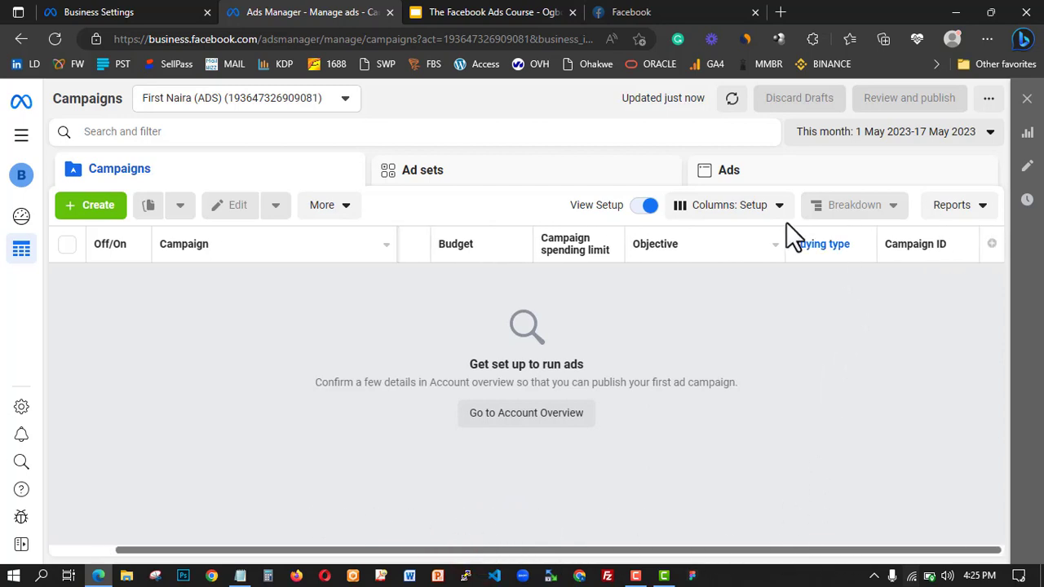
{"action": "mouse_move", "coordinate": [820, 244]}
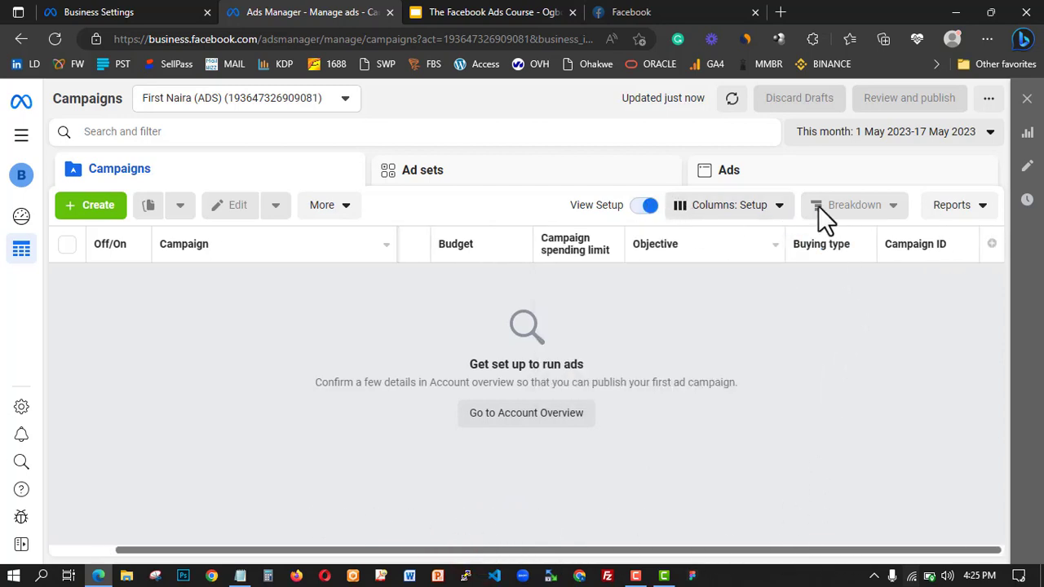
Switch the campaigns table to the Performance (Default) column preset.
{"action": "left_click", "coordinate": [697, 206]}
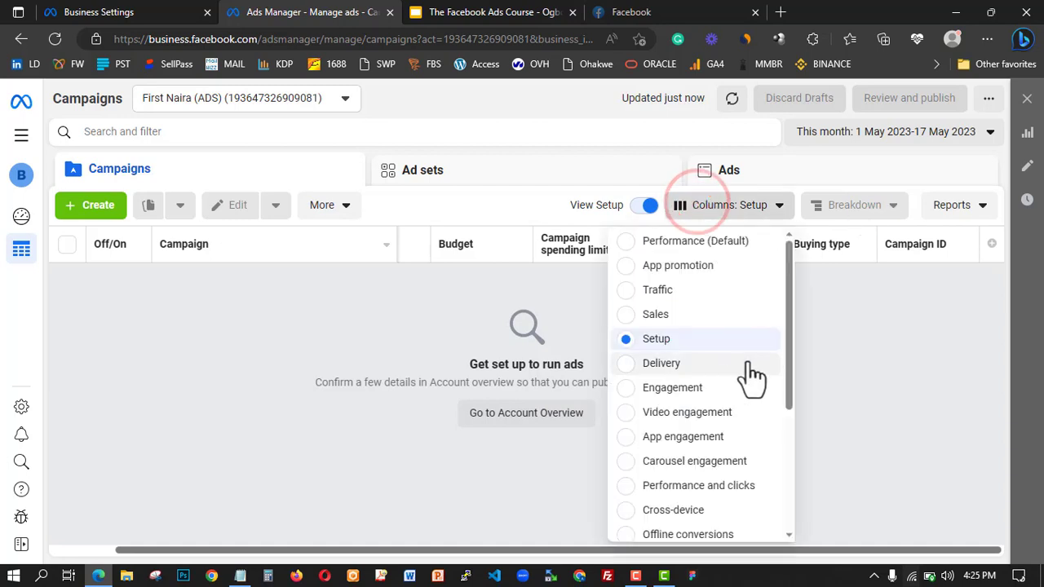
{"action": "left_click_drag", "start_coordinate": [788, 298], "coordinate": [792, 276]}
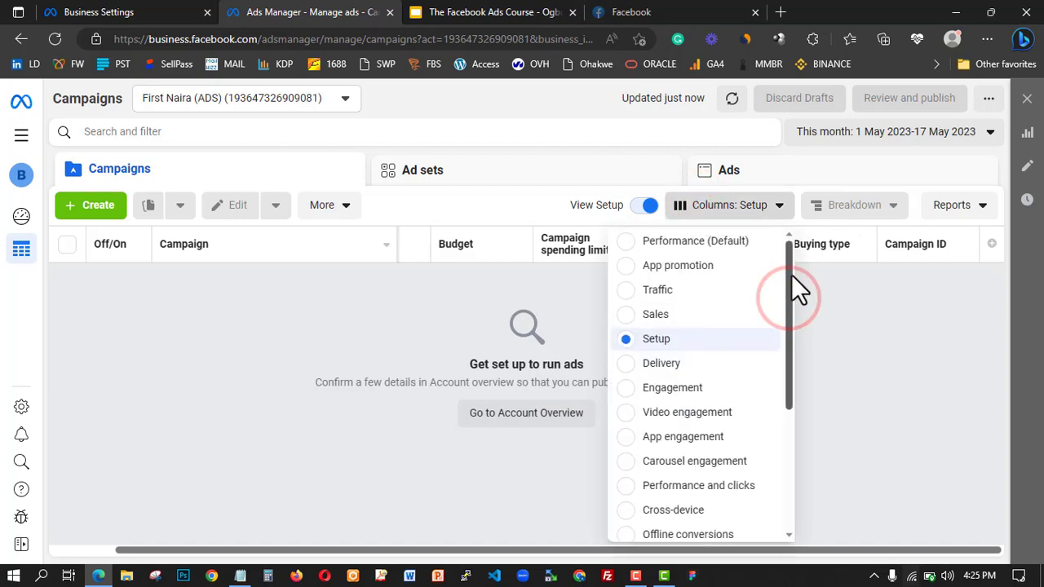
{"action": "left_click", "coordinate": [707, 244]}
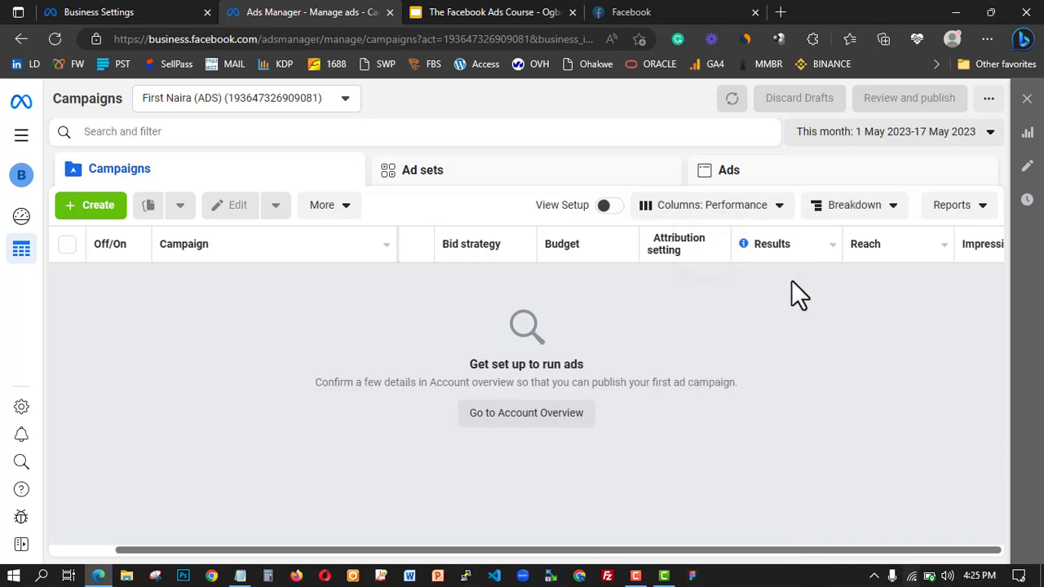
View the options for comparing attribution settings in the column choices, and close them without selecting any.
{"action": "left_click", "coordinate": [736, 207]}
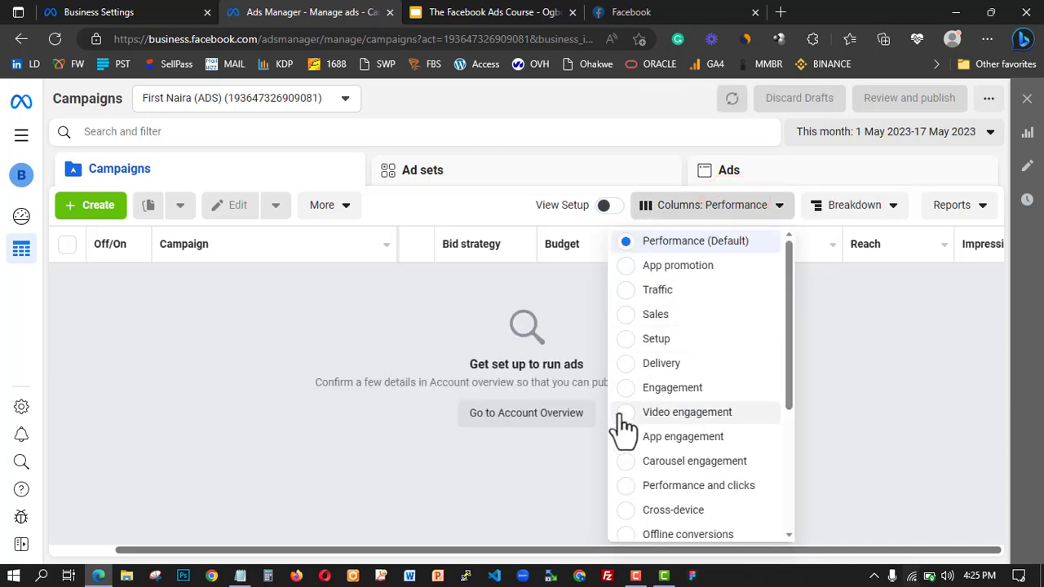
{"action": "scroll", "coordinate": [618, 424], "scroll_direction": "down", "scroll_amount": 3}
{"action": "scroll", "coordinate": [632, 471], "scroll_direction": "down", "scroll_amount": 1}
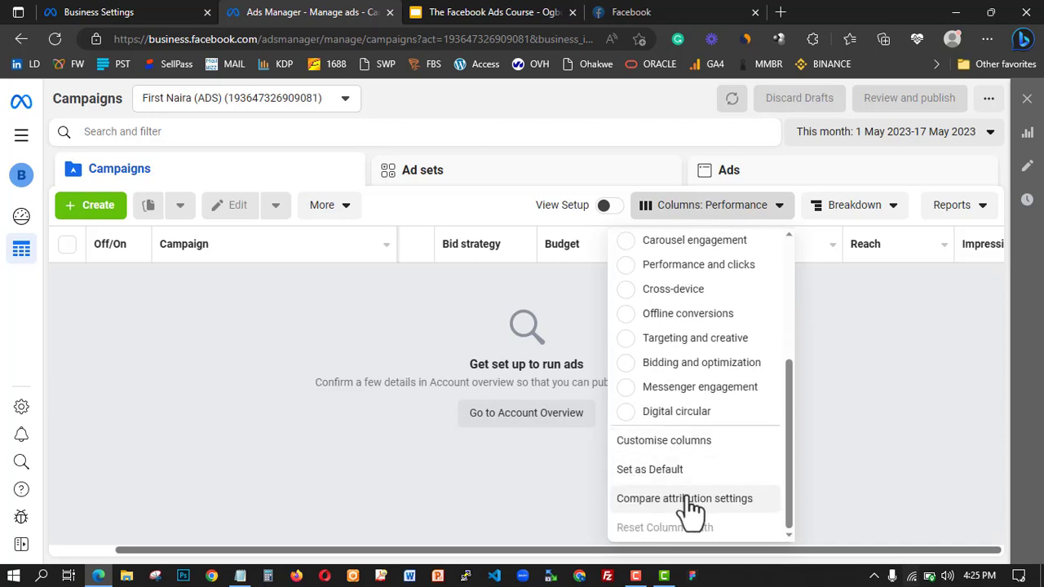
{"action": "left_click", "coordinate": [689, 500]}
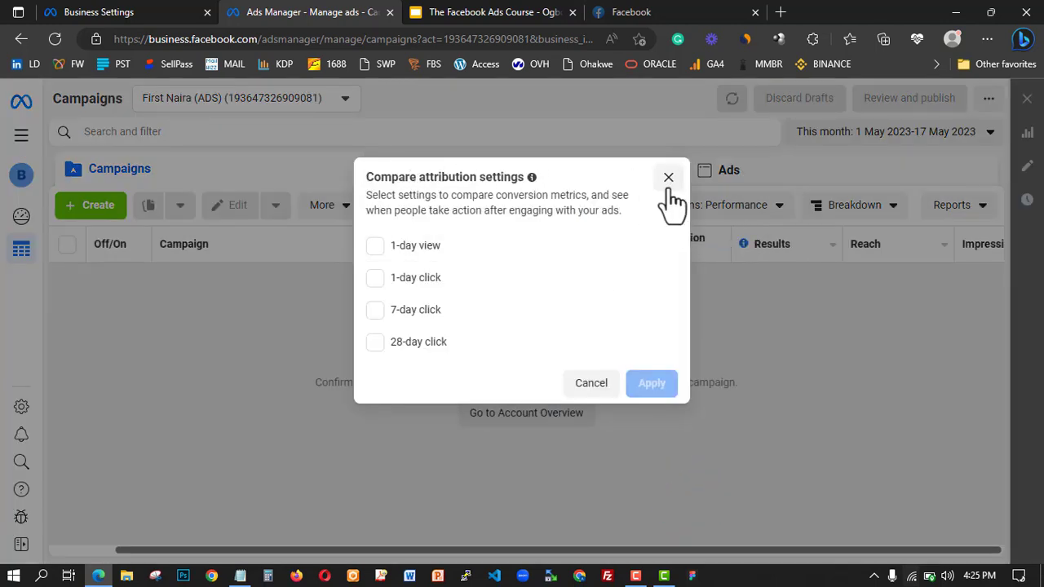
{"action": "left_click", "coordinate": [669, 178]}
Start customising the campaign table columns and remove Last significant edit and Attribution setting from the selected columns.
{"action": "left_click", "coordinate": [745, 211]}
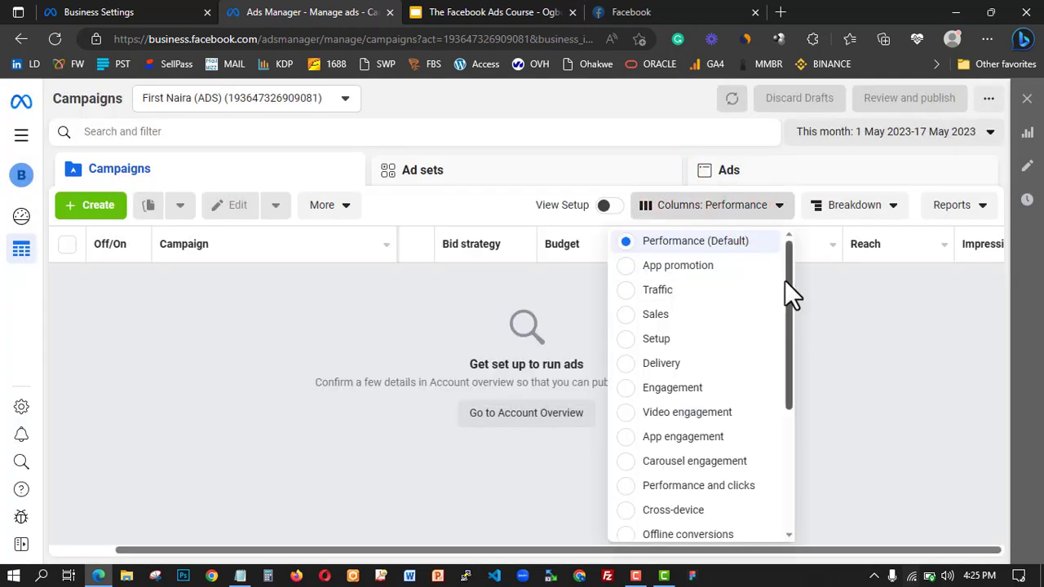
{"action": "left_click_drag", "start_coordinate": [788, 272], "coordinate": [780, 446]}
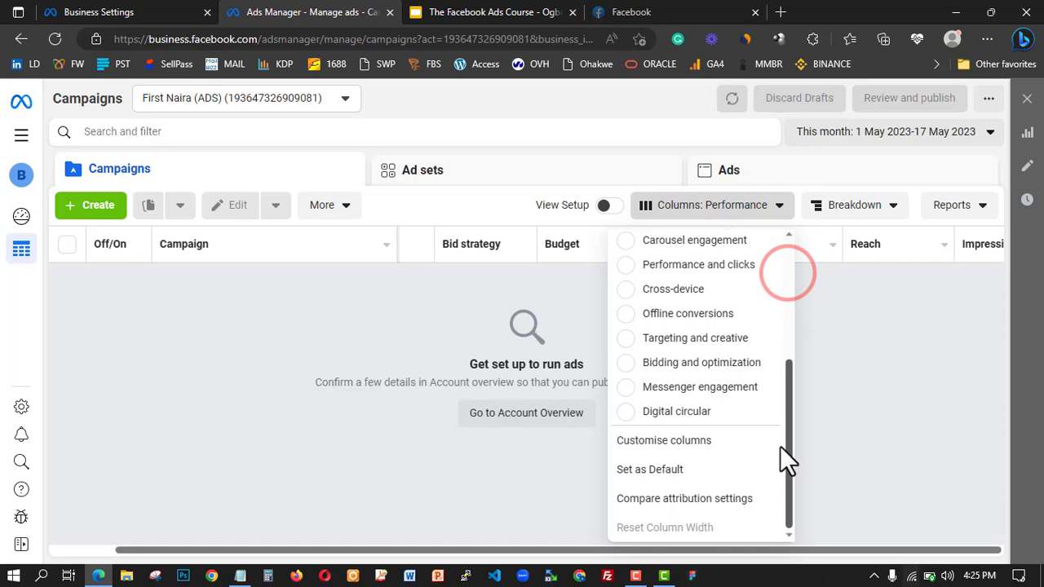
{"action": "left_click", "coordinate": [661, 445]}
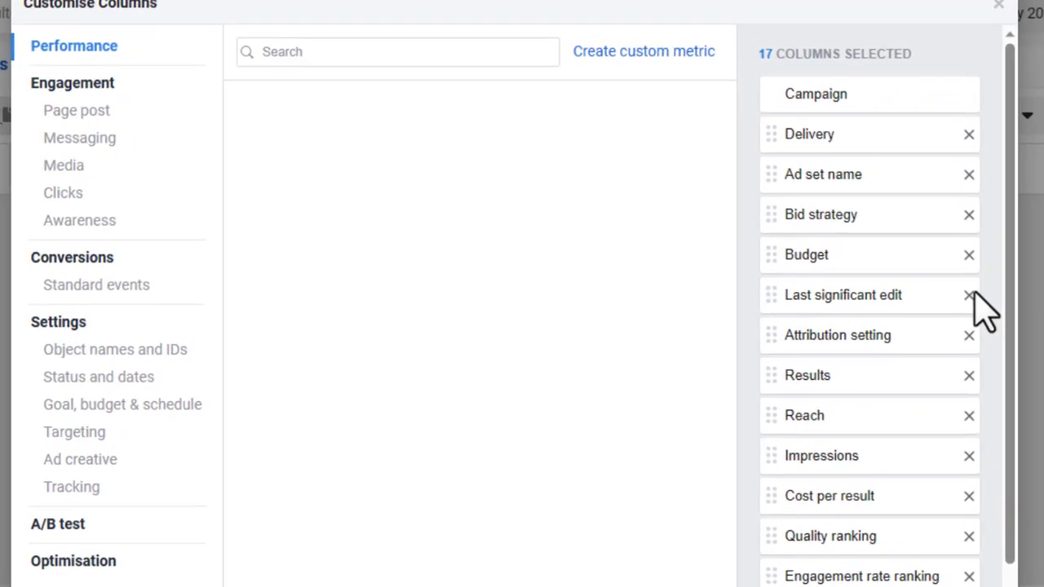
{"action": "left_click", "coordinate": [969, 295]}
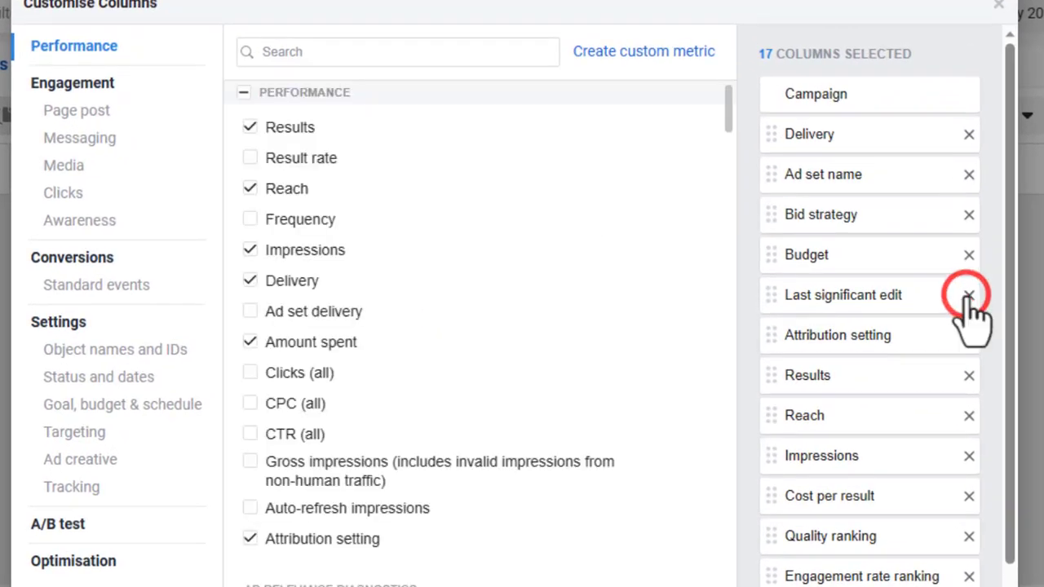
{"action": "left_click", "coordinate": [969, 295]}
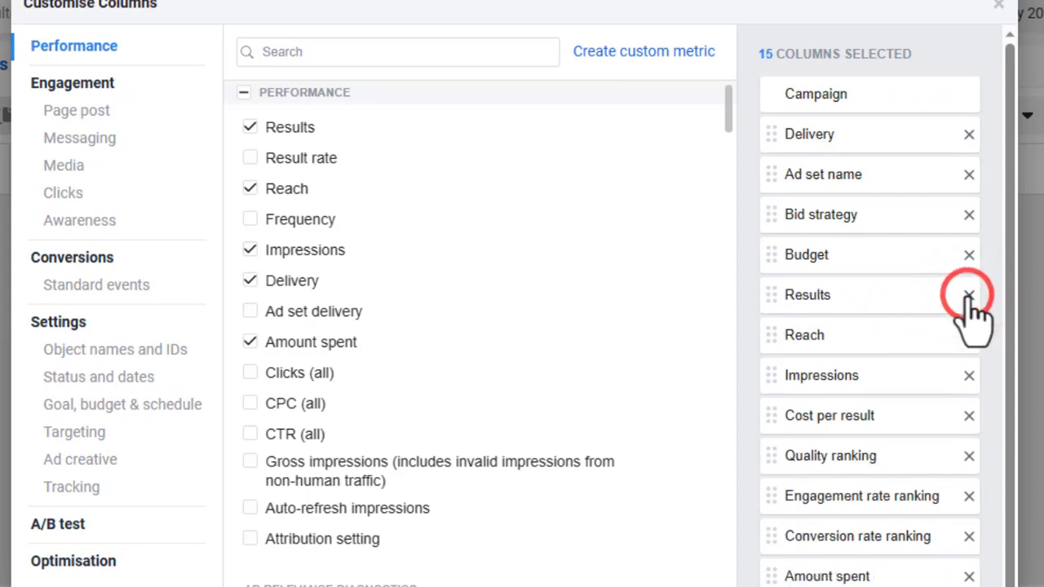
Remove the Quality ranking, Engagement rate ranking and Conversion rate ranking columns from the selection.
{"action": "scroll", "coordinate": [966, 408], "scroll_direction": "down", "scroll_amount": 1}
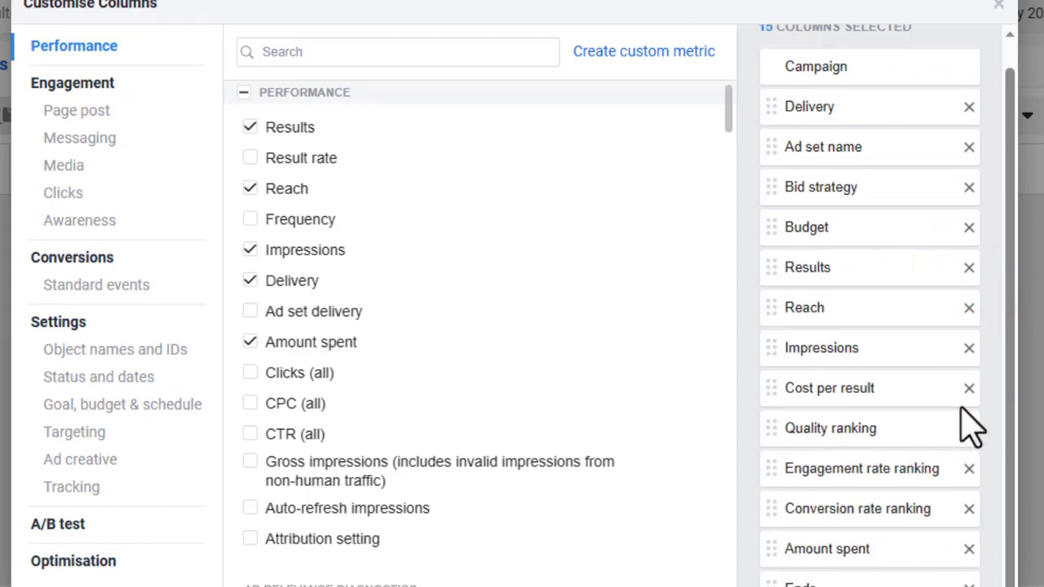
{"action": "left_click", "coordinate": [971, 432]}
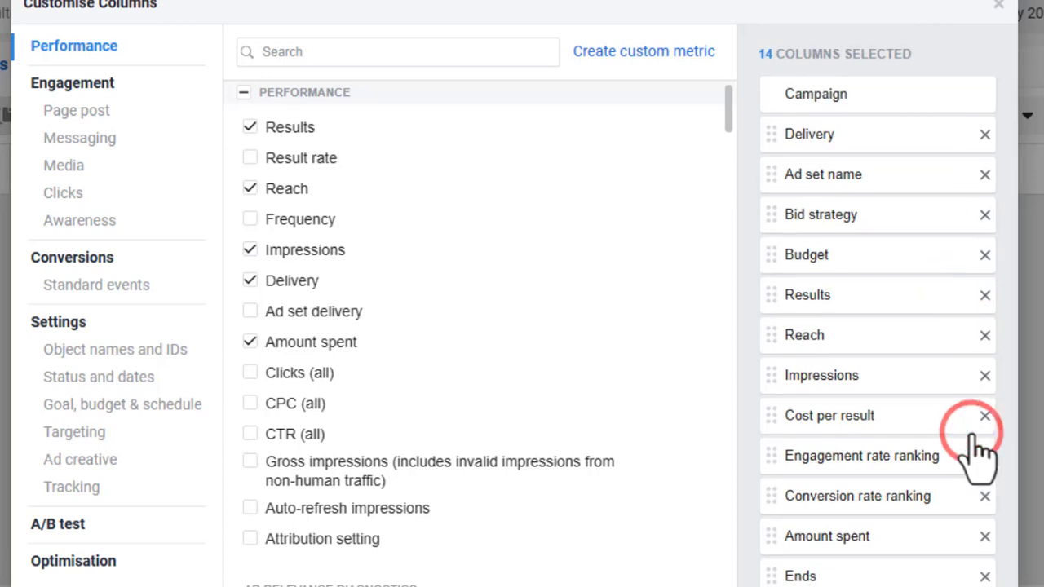
{"action": "left_click", "coordinate": [986, 455]}
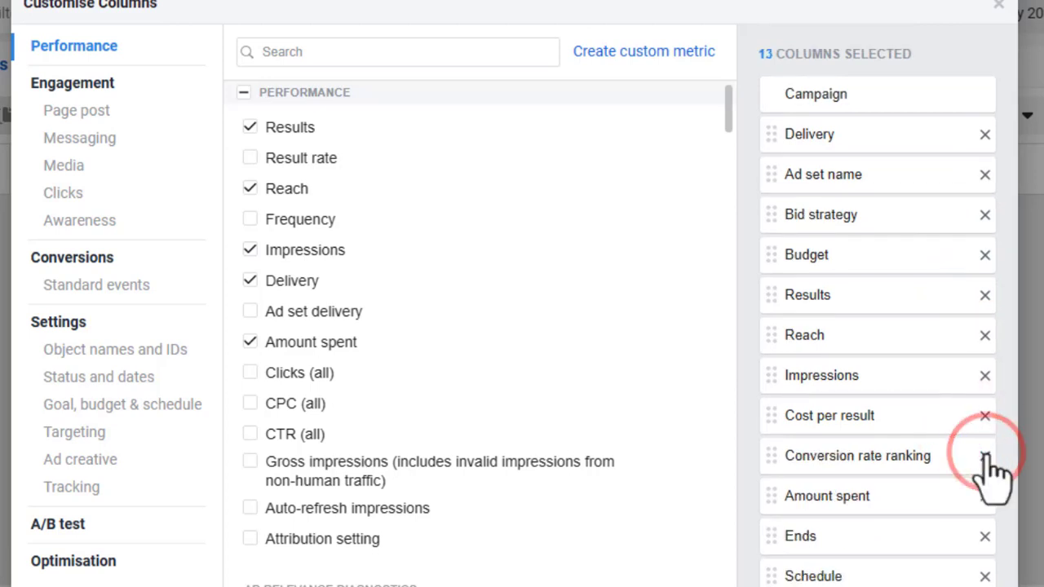
{"action": "left_click", "coordinate": [986, 456]}
Review the selected columns down to Schedule and remove Bid strategy.
{"action": "scroll", "coordinate": [1009, 444], "scroll_direction": "down", "scroll_amount": 2}
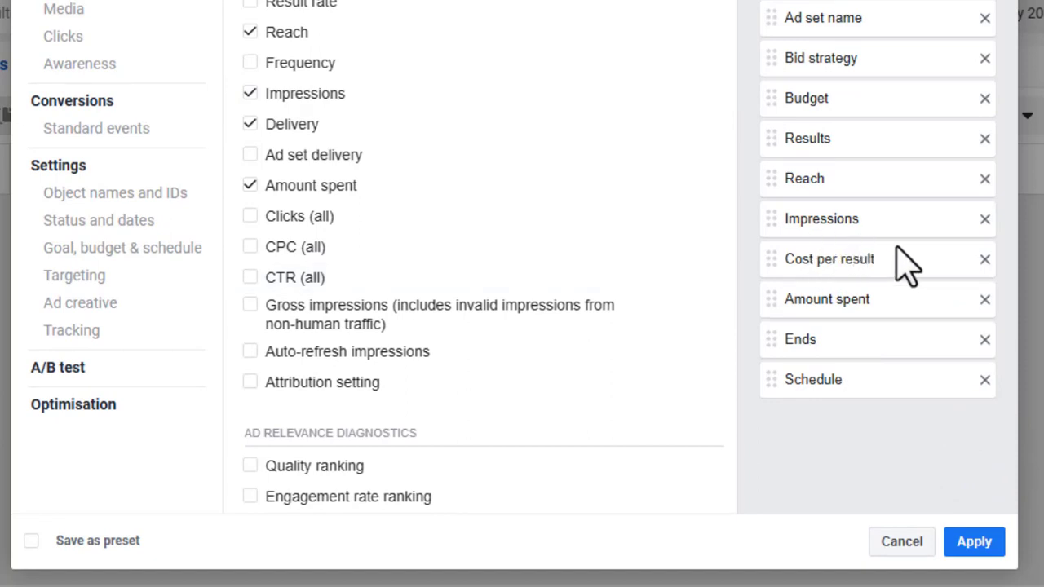
{"action": "scroll", "coordinate": [840, 278], "scroll_direction": "up", "scroll_amount": 2}
{"action": "scroll", "coordinate": [840, 277], "scroll_direction": "up", "scroll_amount": 1}
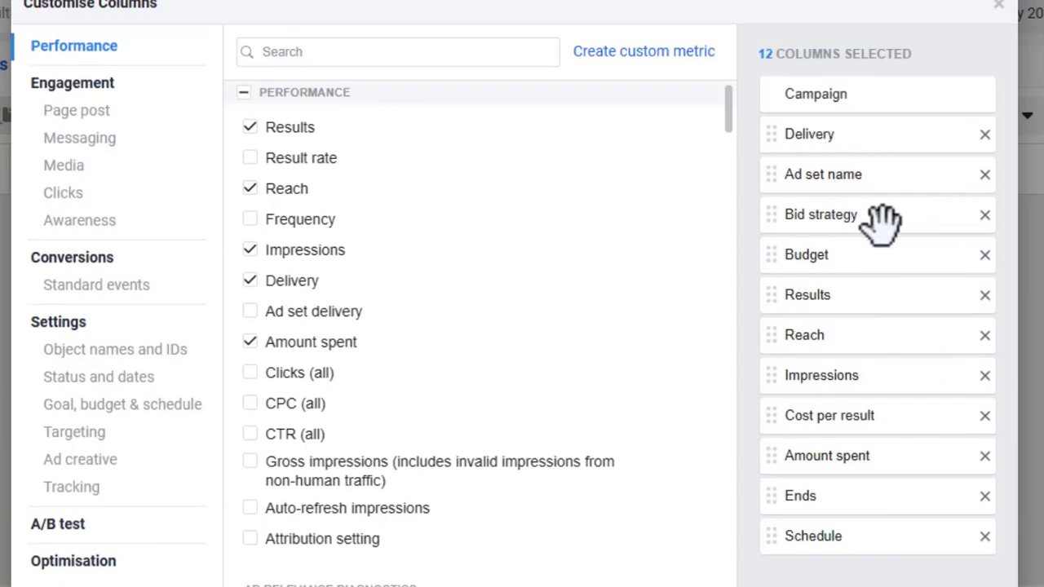
{"action": "left_click", "coordinate": [985, 214]}
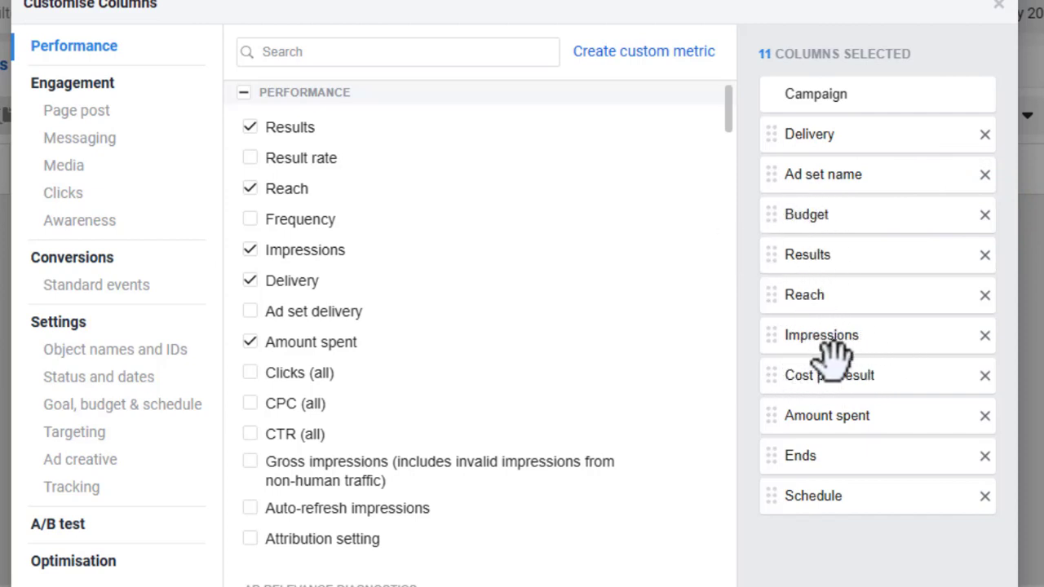
Add the Clicks (all) metric to the selected columns and place it directly after Budget.
{"action": "scroll", "coordinate": [829, 404], "scroll_direction": "down", "scroll_amount": 1}
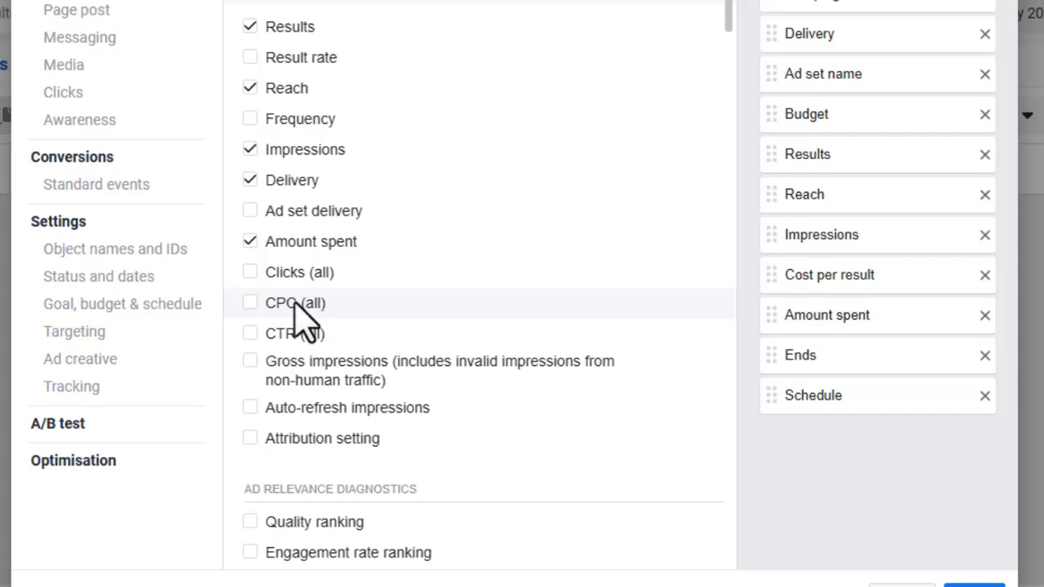
{"action": "mouse_move", "coordinate": [293, 322]}
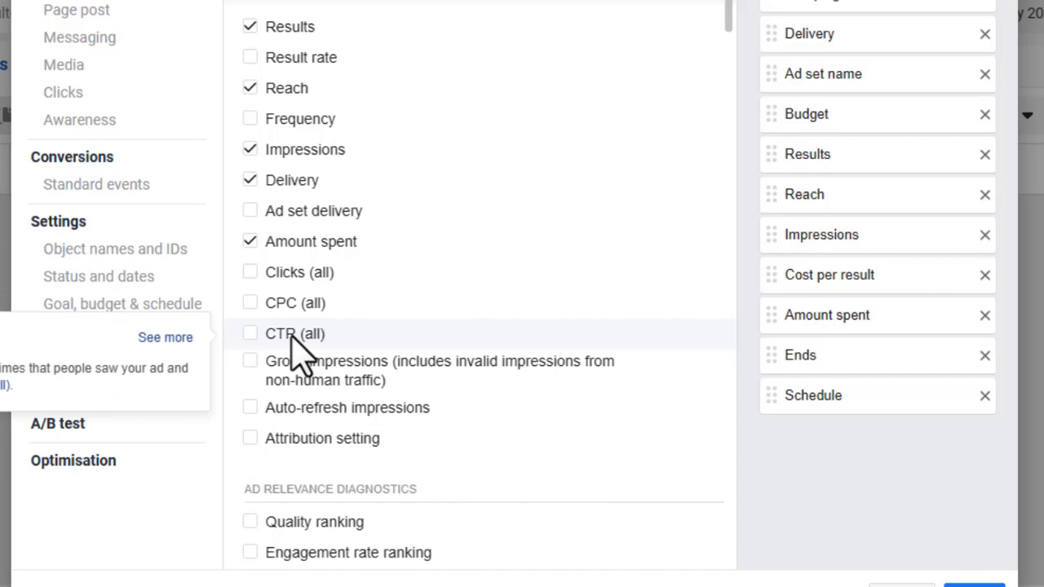
{"action": "left_click", "coordinate": [252, 272]}
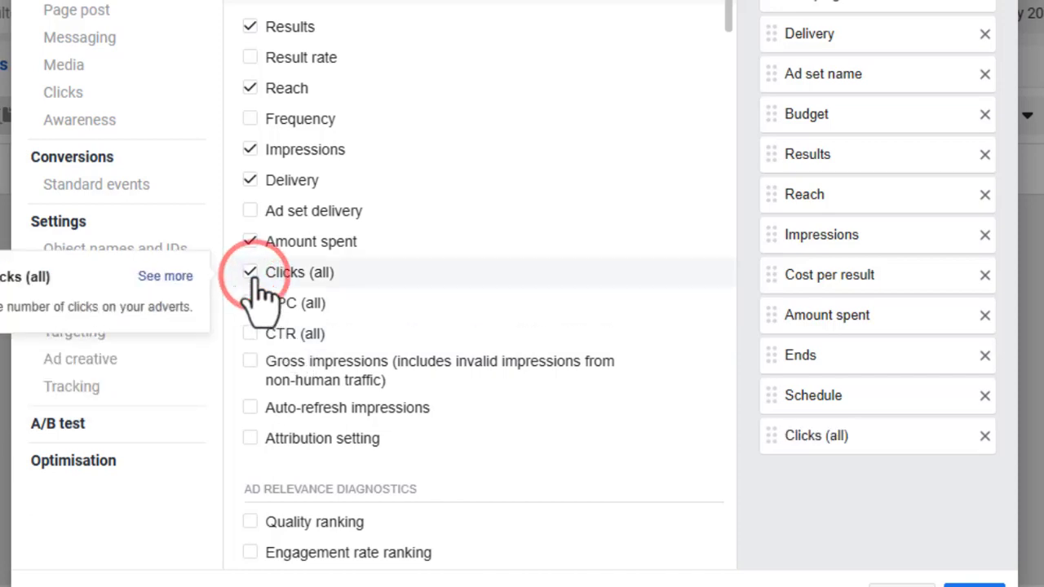
{"action": "scroll", "coordinate": [351, 259], "scroll_direction": "down", "scroll_amount": 2}
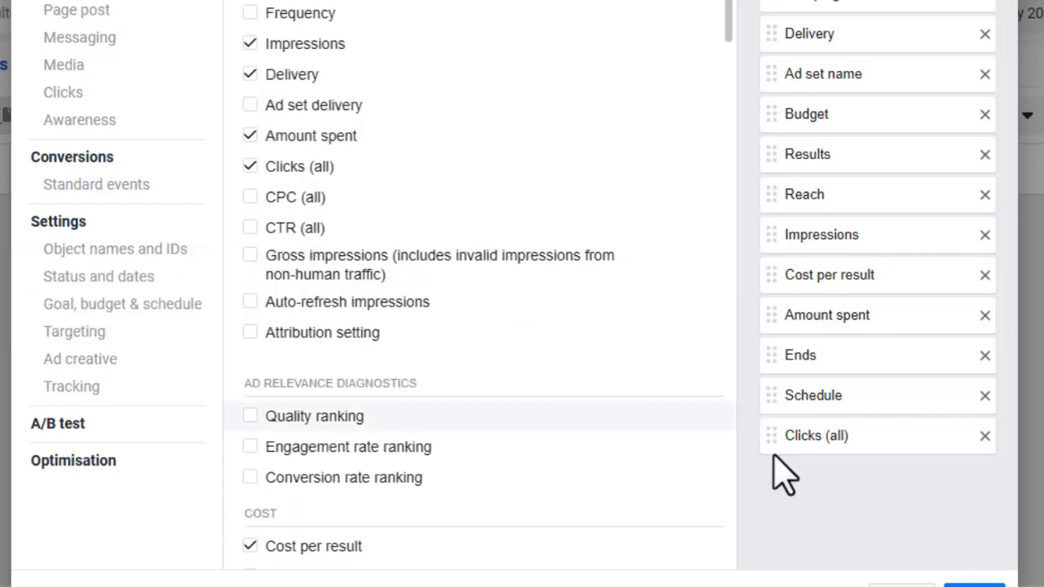
{"action": "left_click_drag", "start_coordinate": [771, 436], "coordinate": [772, 159]}
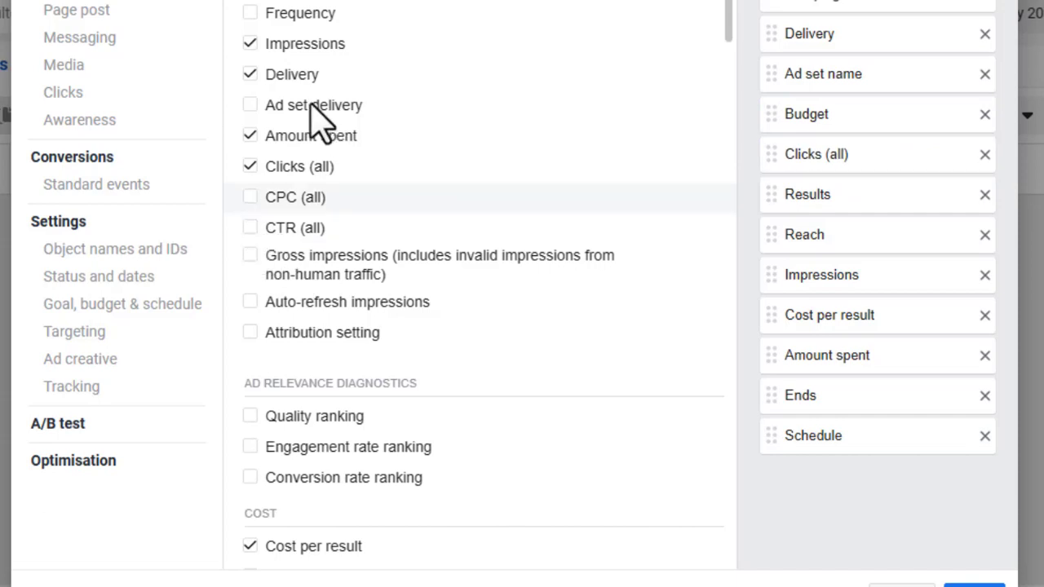
Examine the available performance, cost, page post, messaging and media metrics down to the Clicks section.
{"action": "scroll", "coordinate": [338, 116], "scroll_direction": "up", "scroll_amount": 2}
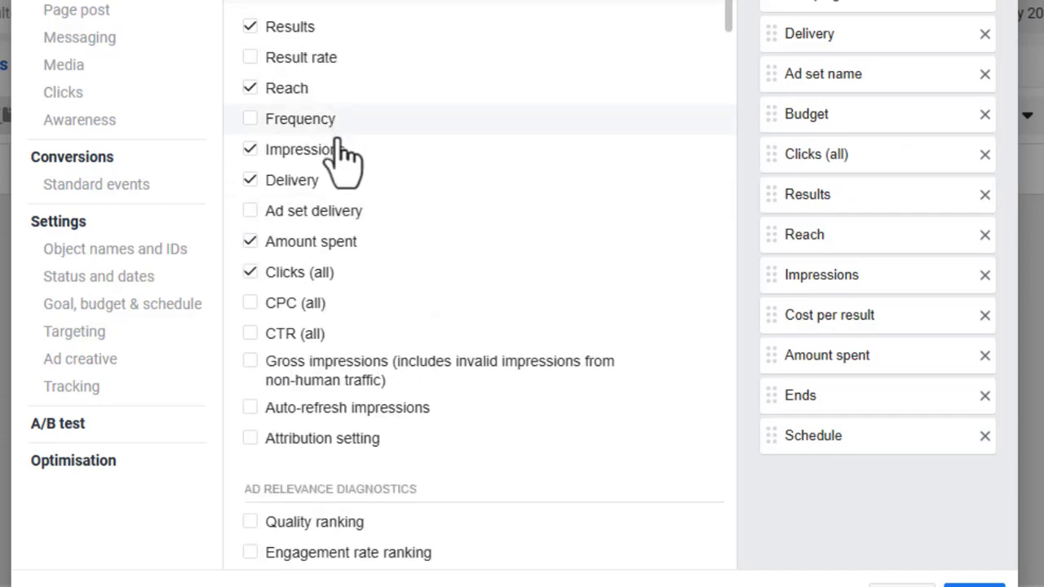
{"action": "scroll", "coordinate": [347, 179], "scroll_direction": "down", "scroll_amount": 5}
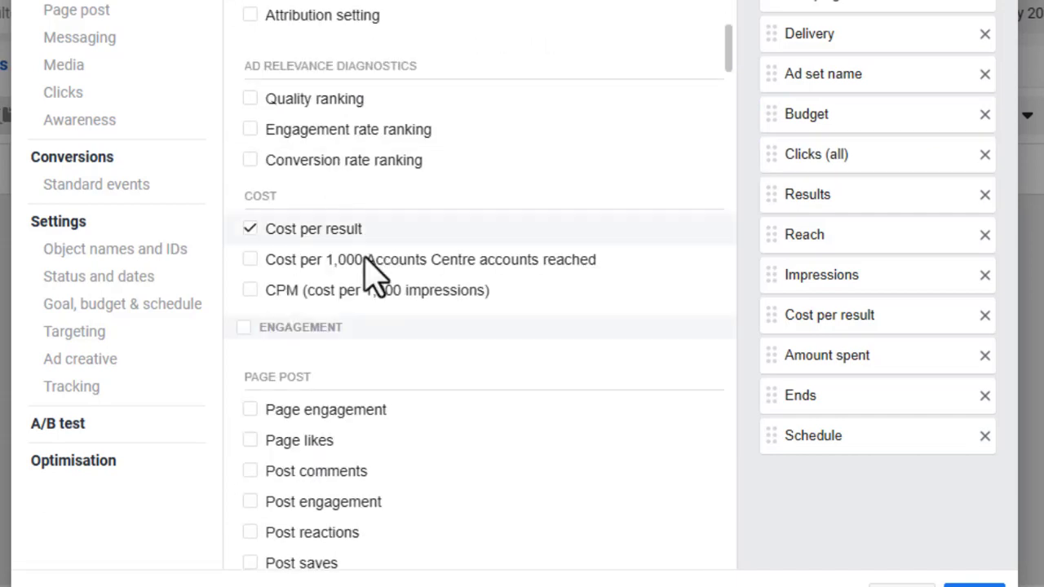
{"action": "scroll", "coordinate": [343, 245], "scroll_direction": "down", "scroll_amount": 3}
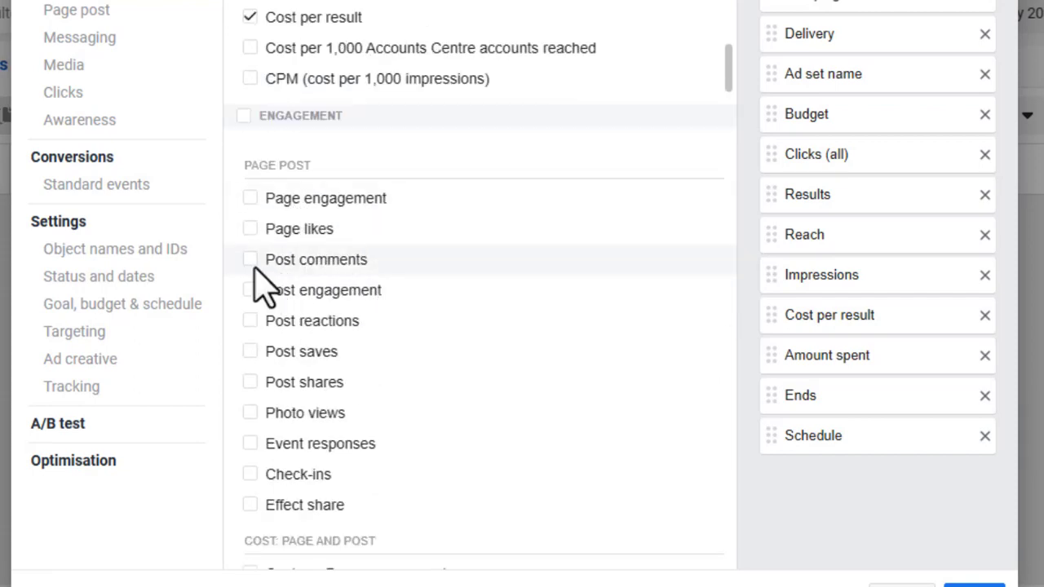
{"action": "scroll", "coordinate": [326, 375], "scroll_direction": "down", "scroll_amount": 1}
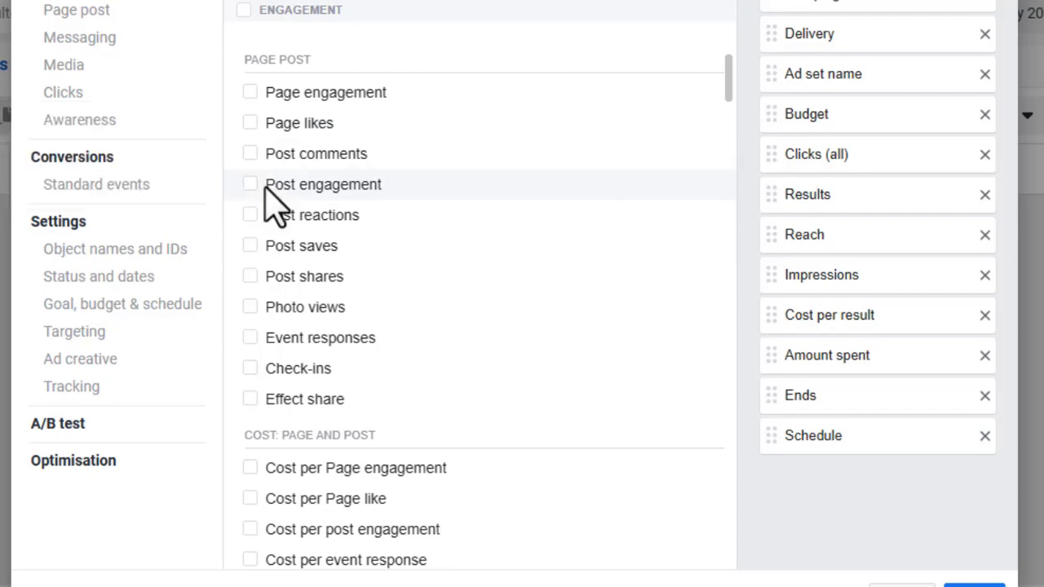
{"action": "scroll", "coordinate": [298, 176], "scroll_direction": "down", "scroll_amount": 3}
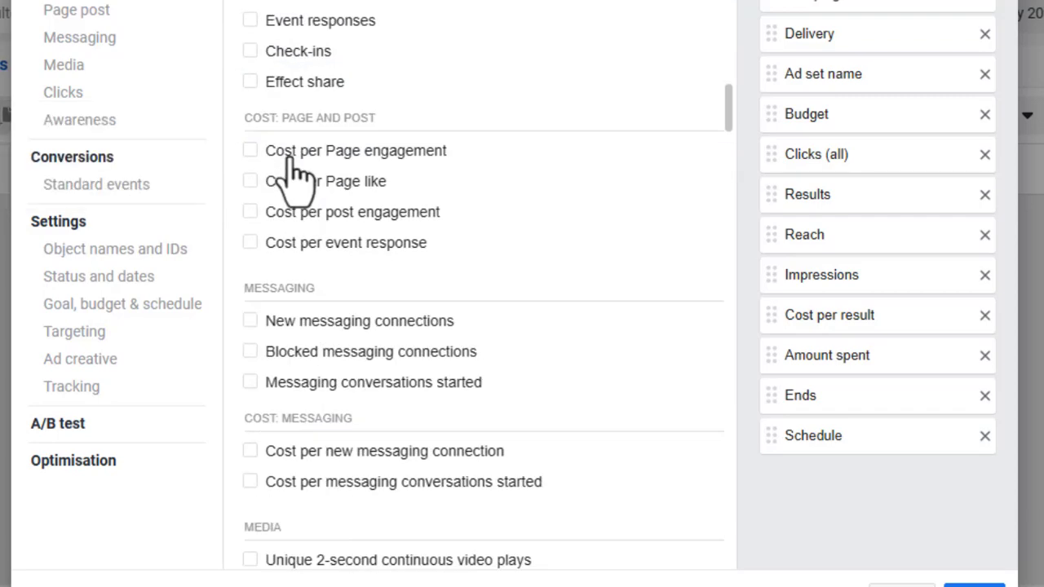
{"action": "scroll", "coordinate": [343, 245], "scroll_direction": "down", "scroll_amount": 1}
{"action": "scroll", "coordinate": [310, 253], "scroll_direction": "down", "scroll_amount": 3}
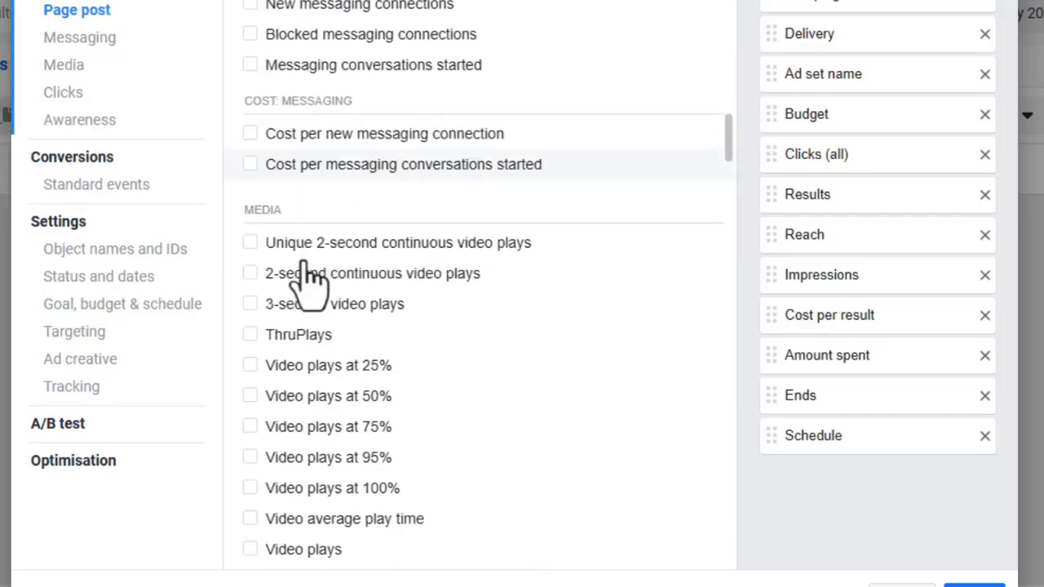
{"action": "scroll", "coordinate": [306, 183], "scroll_direction": "down", "scroll_amount": 1}
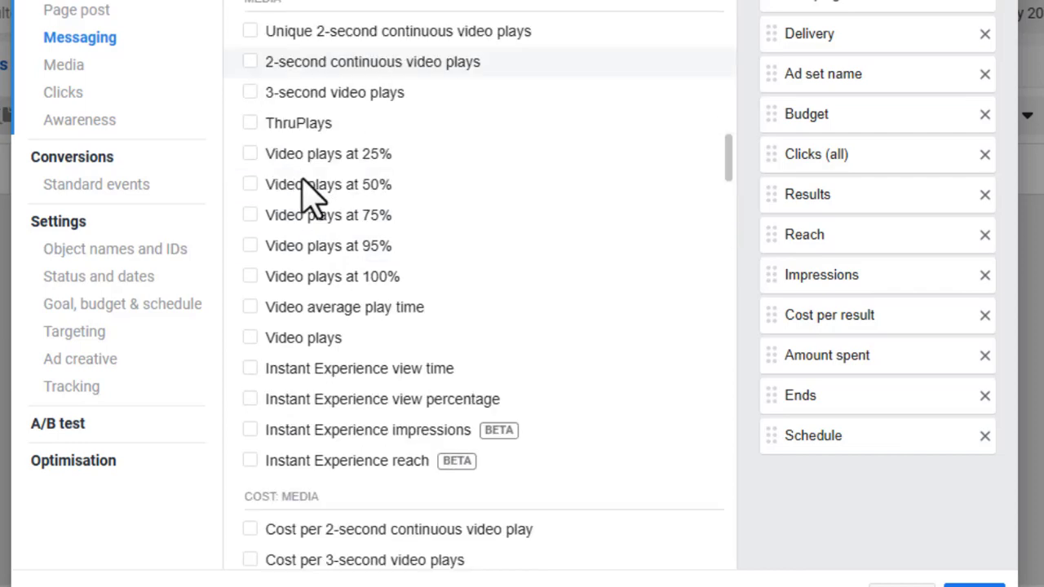
{"action": "scroll", "coordinate": [359, 232], "scroll_direction": "down", "scroll_amount": 1}
{"action": "scroll", "coordinate": [359, 237], "scroll_direction": "down", "scroll_amount": 3}
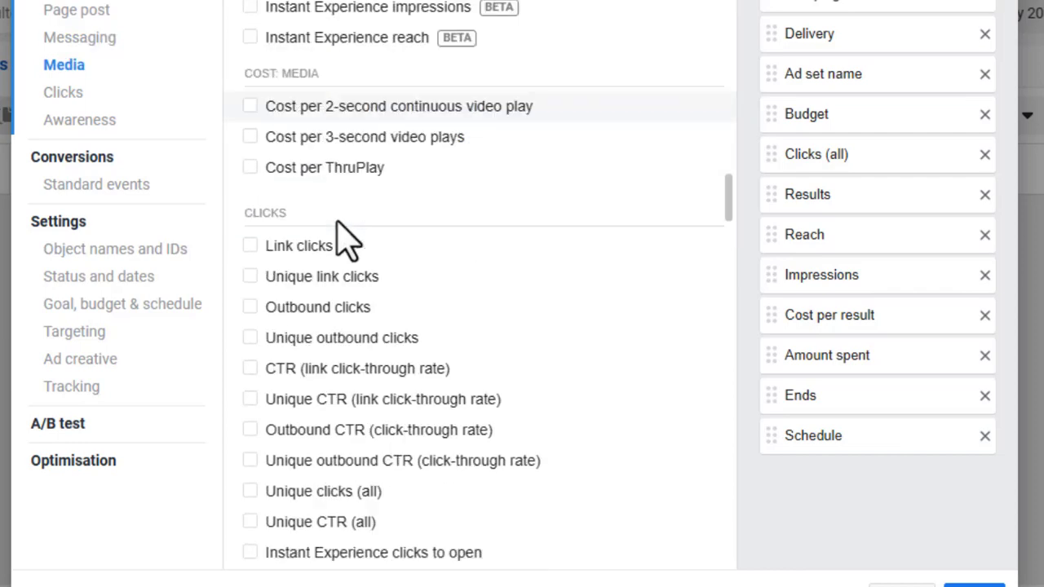
Add the Unique link clicks metric to the selected columns, leaving Link clicks out.
{"action": "left_click", "coordinate": [251, 245]}
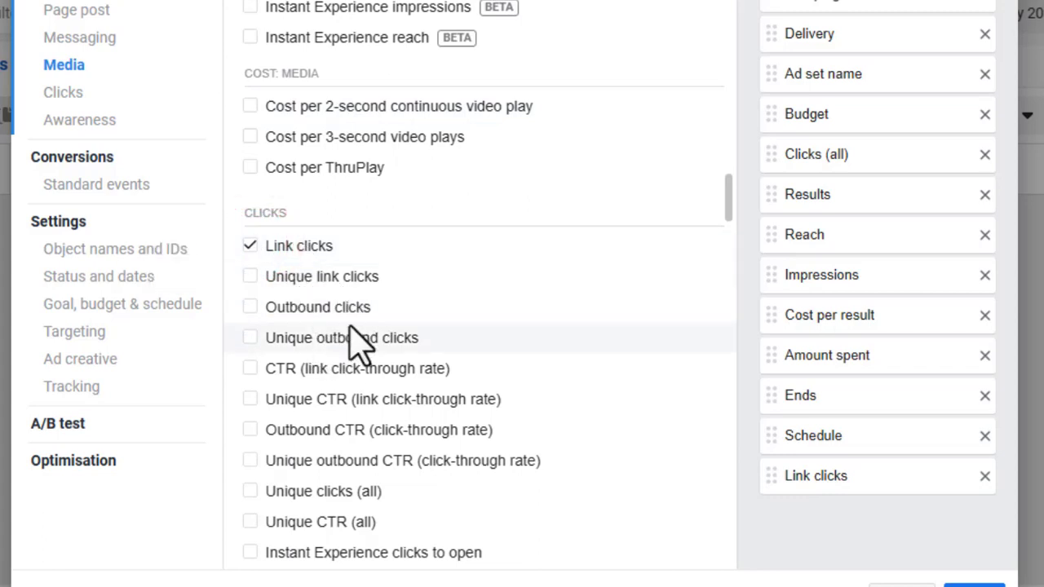
{"action": "left_click", "coordinate": [250, 277]}
{"action": "left_click", "coordinate": [250, 246]}
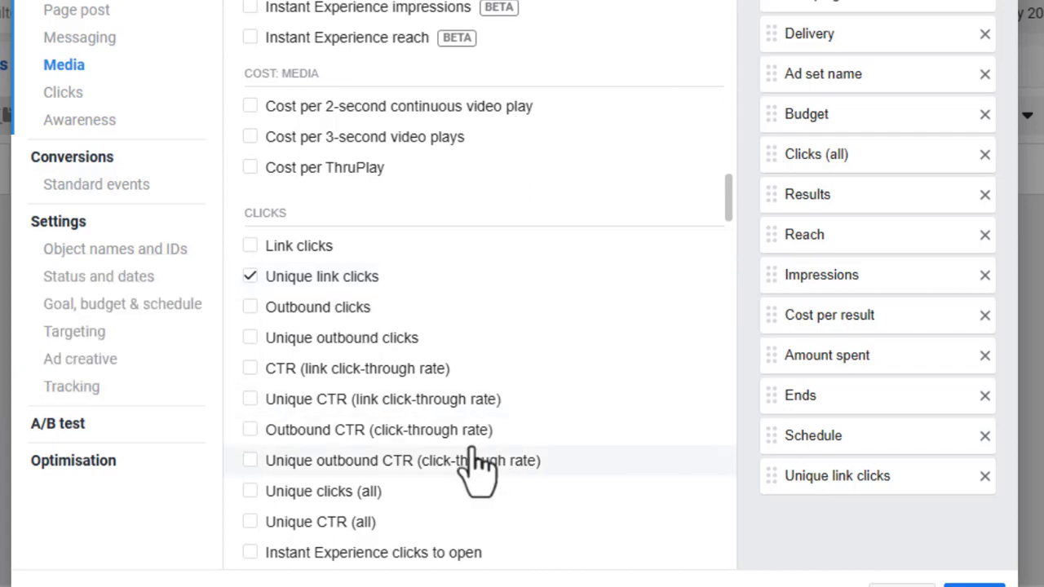
Examine the remaining click, click cost and awareness metrics and the standard conversion events down to Object names and IDs.
{"action": "scroll", "coordinate": [490, 416], "scroll_direction": "down", "scroll_amount": 3}
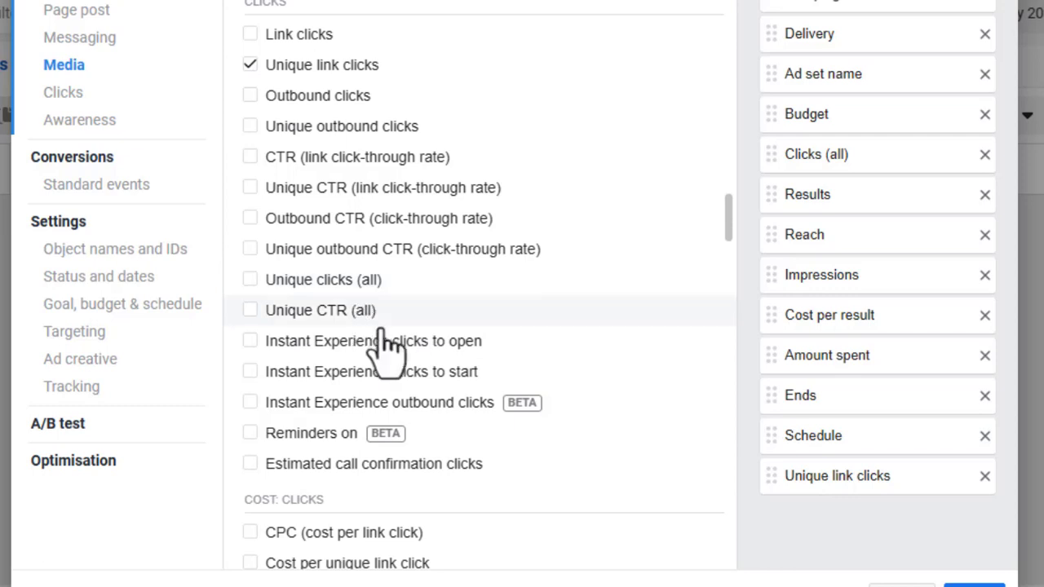
{"action": "scroll", "coordinate": [391, 342], "scroll_direction": "down", "scroll_amount": 6}
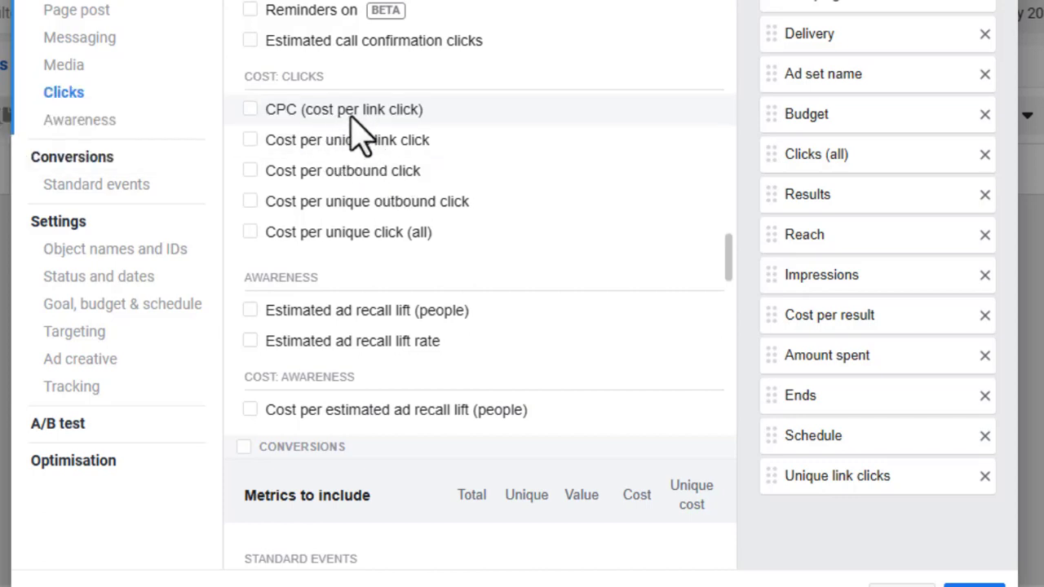
{"action": "mouse_move", "coordinate": [273, 109]}
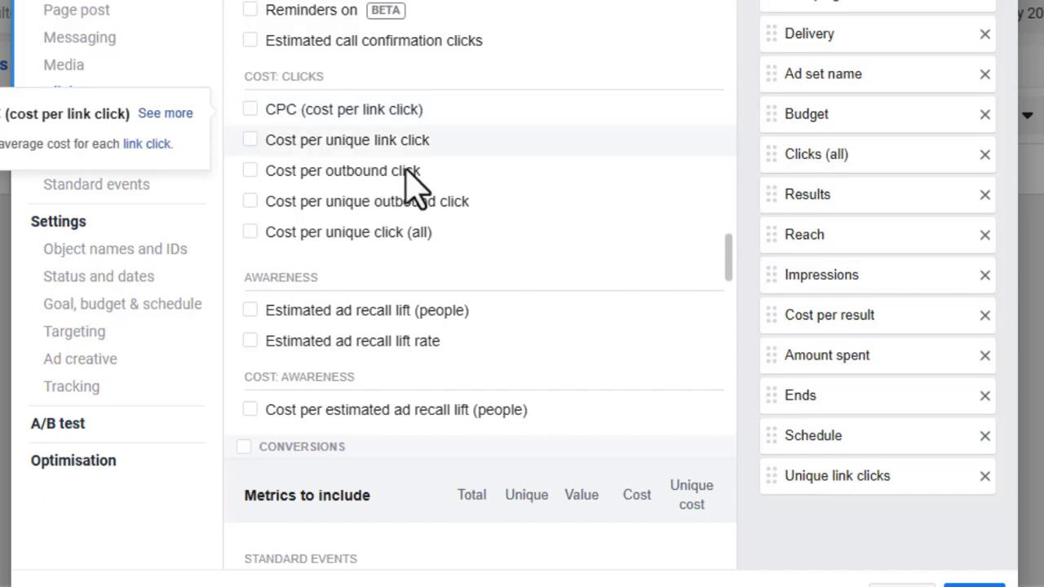
{"action": "scroll", "coordinate": [420, 208], "scroll_direction": "down", "scroll_amount": 6}
{"action": "scroll", "coordinate": [445, 167], "scroll_direction": "up", "scroll_amount": 2}
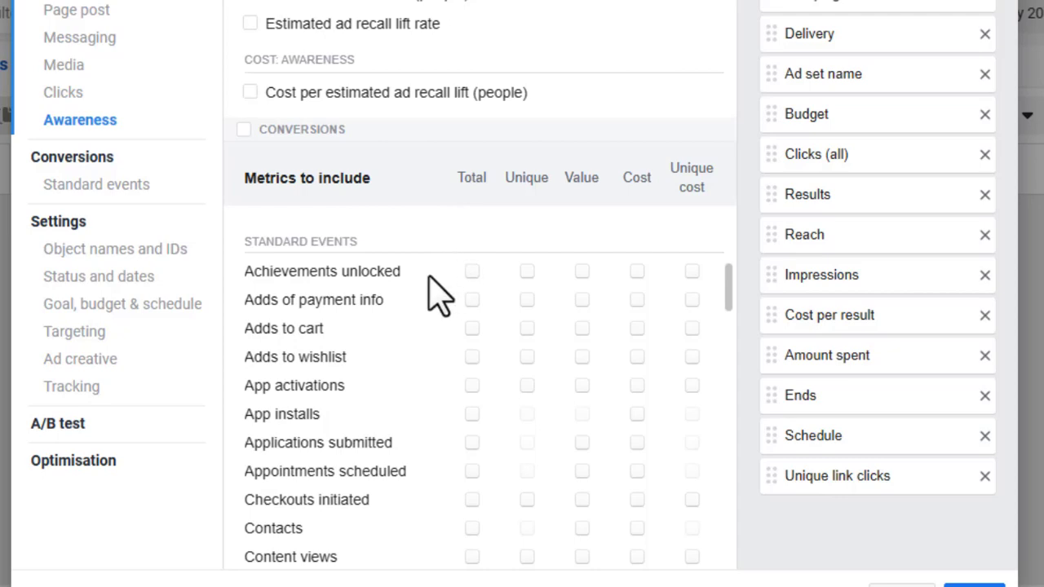
{"action": "scroll", "coordinate": [387, 308], "scroll_direction": "down", "scroll_amount": 4}
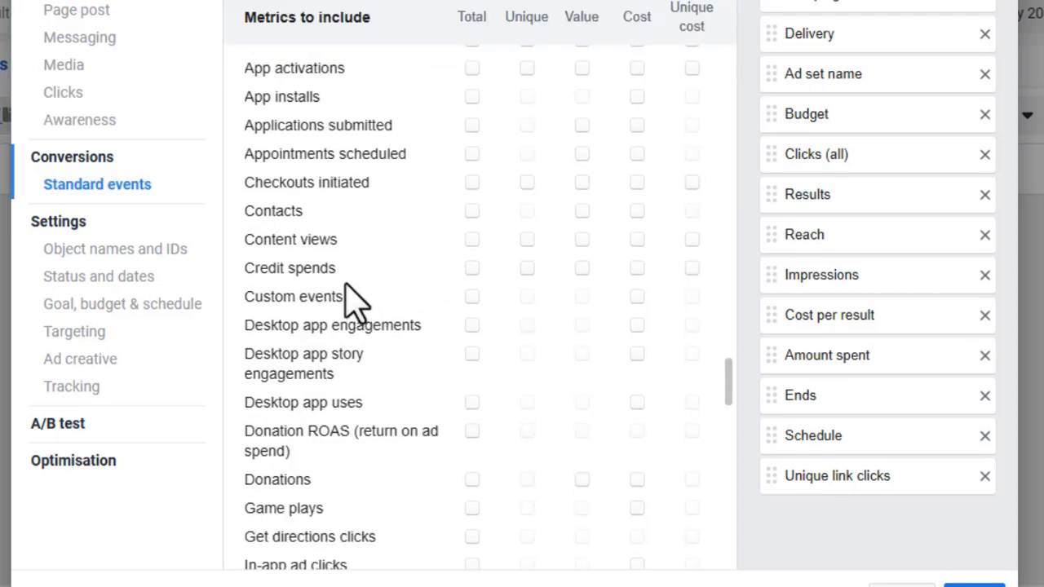
{"action": "scroll", "coordinate": [345, 214], "scroll_direction": "down", "scroll_amount": 2}
{"action": "scroll", "coordinate": [326, 188], "scroll_direction": "up", "scroll_amount": 3}
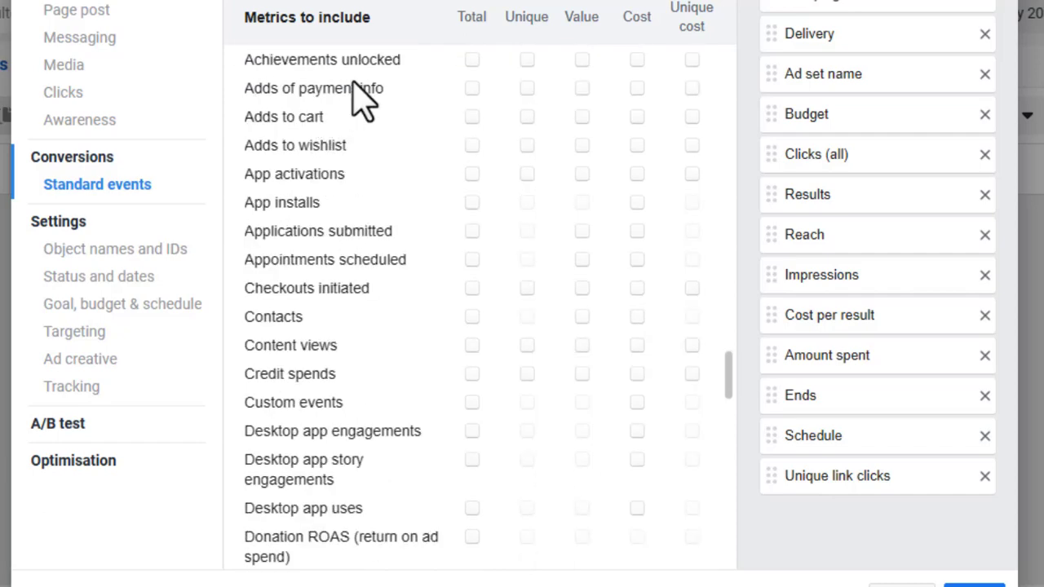
{"action": "scroll", "coordinate": [363, 100], "scroll_direction": "up", "scroll_amount": 1}
{"action": "scroll", "coordinate": [349, 263], "scroll_direction": "down", "scroll_amount": 6}
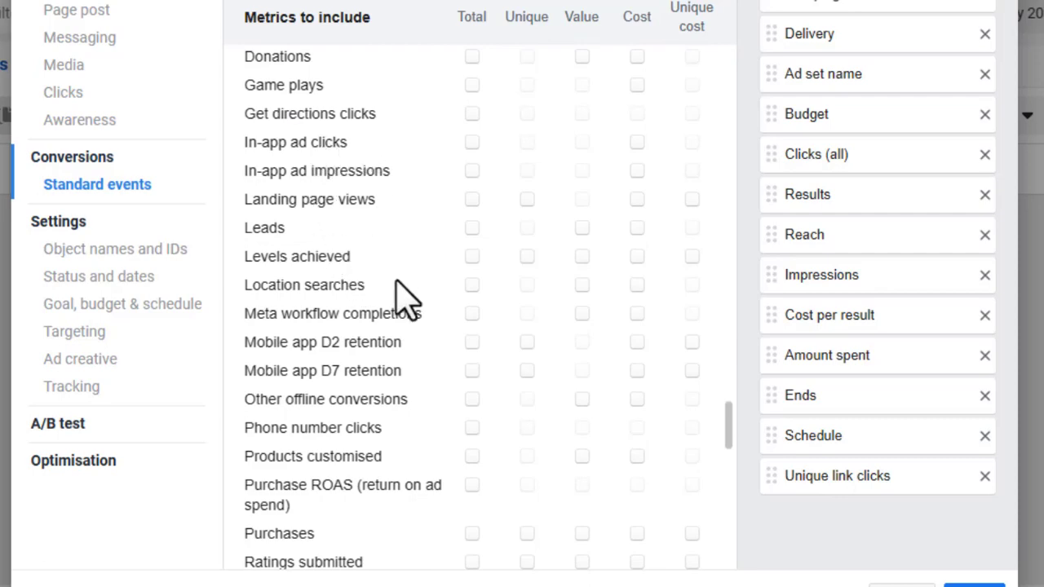
{"action": "scroll", "coordinate": [405, 298], "scroll_direction": "down", "scroll_amount": 5}
{"action": "scroll", "coordinate": [391, 298], "scroll_direction": "down", "scroll_amount": 4}
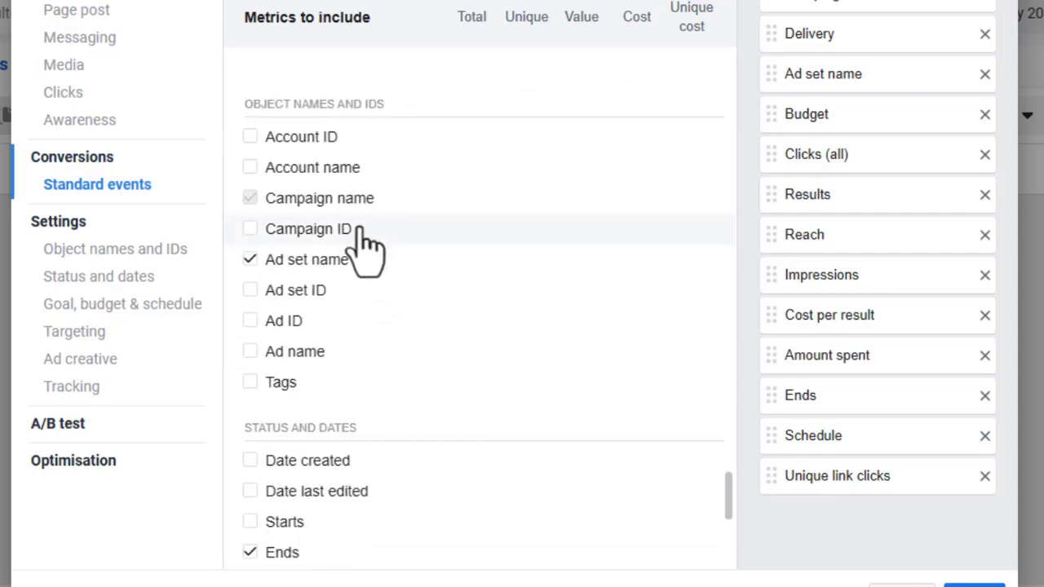
Add Date created to the selected columns and place it directly after Campaign.
{"action": "scroll", "coordinate": [341, 274], "scroll_direction": "down", "scroll_amount": 1}
{"action": "scroll", "coordinate": [341, 273], "scroll_direction": "down", "scroll_amount": 3}
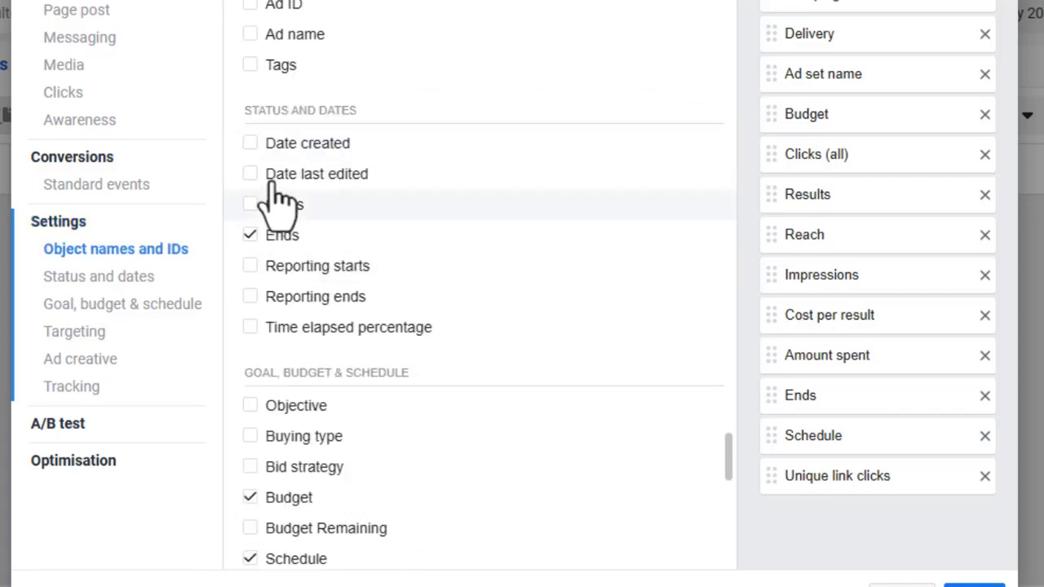
{"action": "left_click", "coordinate": [254, 145]}
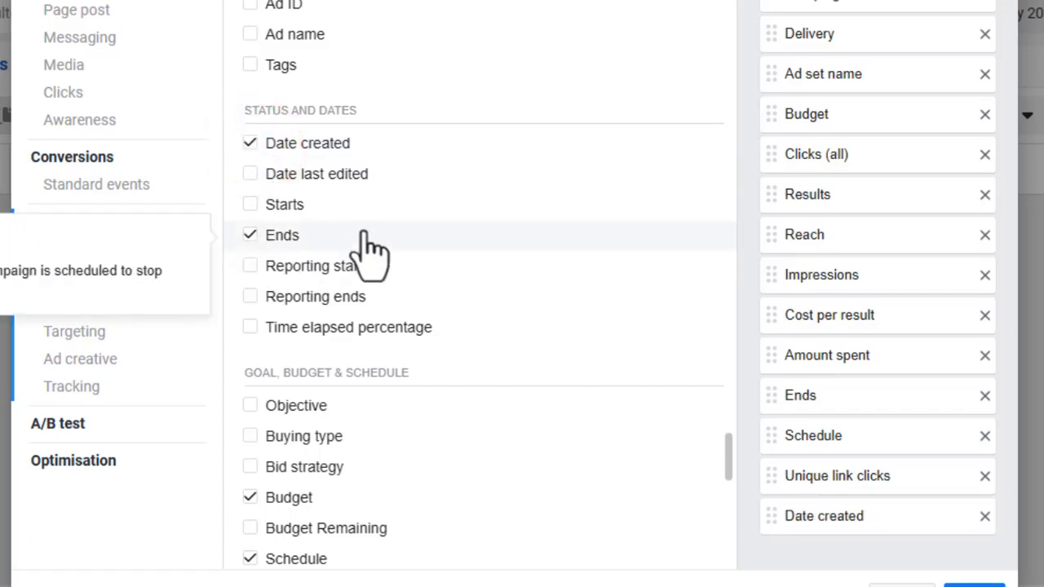
{"action": "left_click_drag", "start_coordinate": [816, 522], "coordinate": [758, 415]}
{"action": "left_click", "coordinate": [746, 397]}
{"action": "left_click_drag", "start_coordinate": [782, 514], "coordinate": [781, 30]}
Review the remaining settings from budget and targeting to optimisation and apply the customised column selection.
{"action": "scroll", "coordinate": [278, 343], "scroll_direction": "down", "scroll_amount": 4}
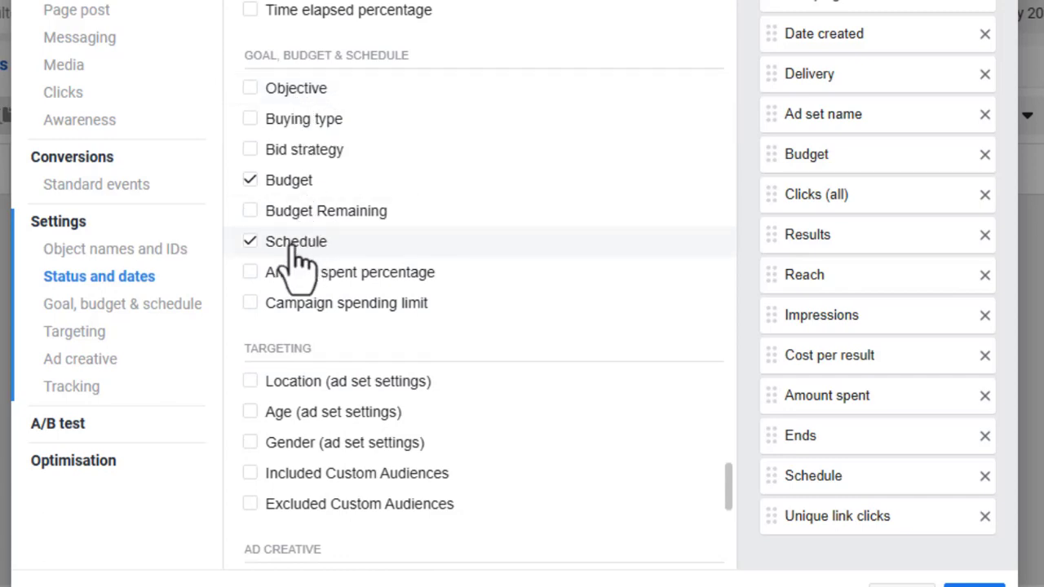
{"action": "scroll", "coordinate": [412, 326], "scroll_direction": "down", "scroll_amount": 1}
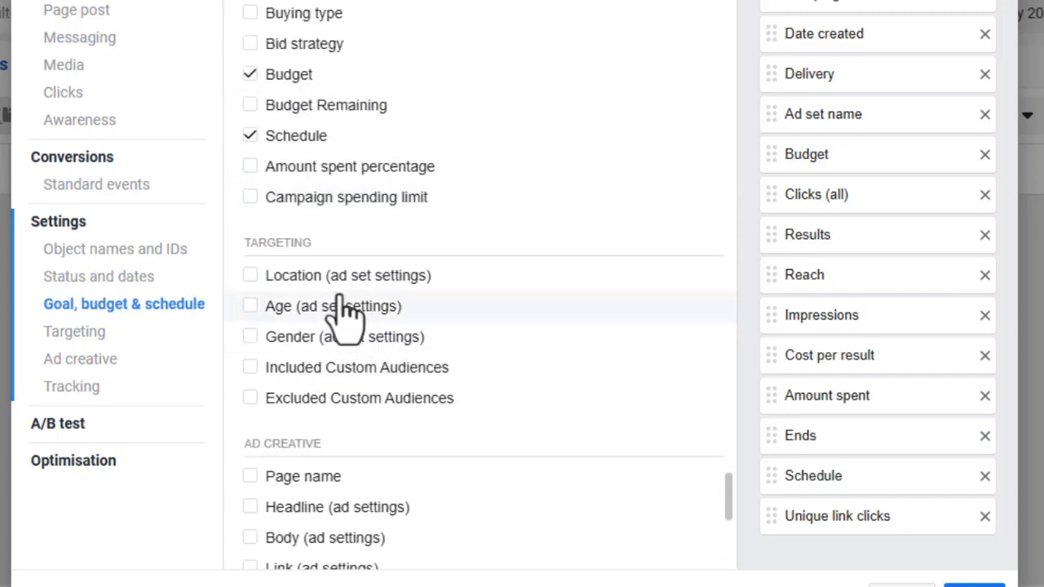
{"action": "scroll", "coordinate": [400, 363], "scroll_direction": "down", "scroll_amount": 1}
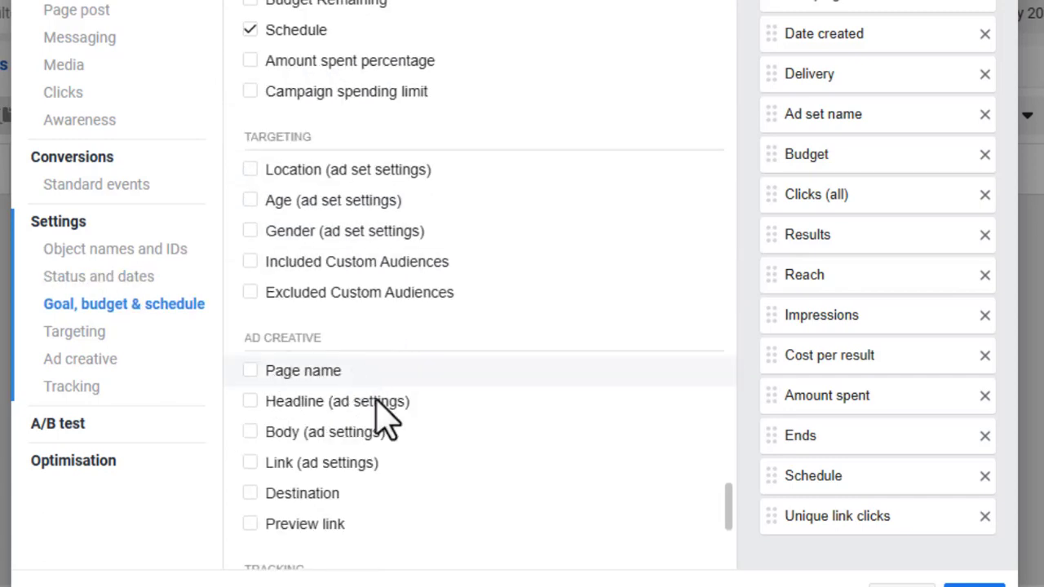
{"action": "scroll", "coordinate": [377, 402], "scroll_direction": "down", "scroll_amount": 3}
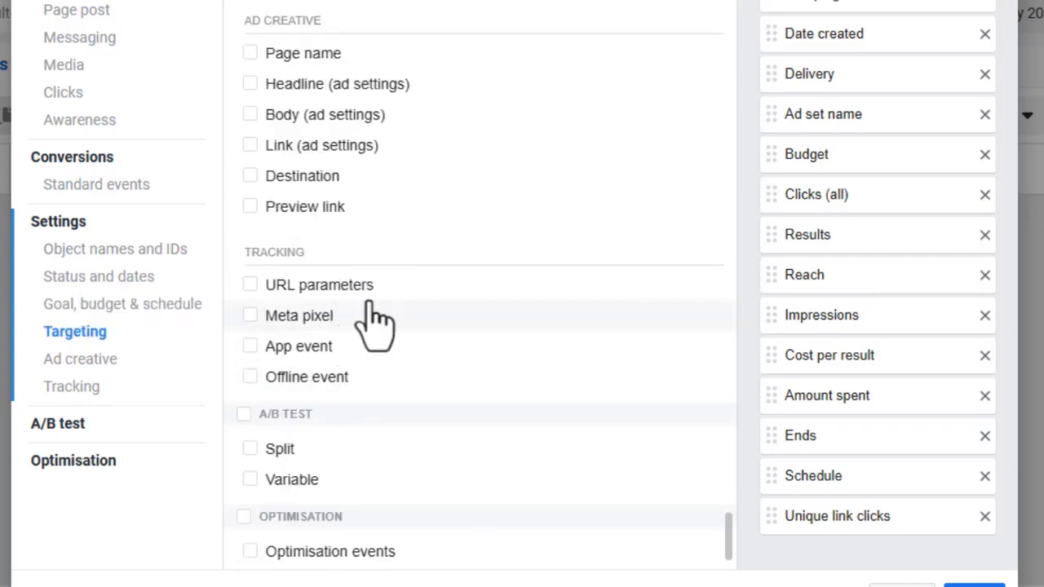
{"action": "scroll", "coordinate": [371, 320], "scroll_direction": "down", "scroll_amount": 1}
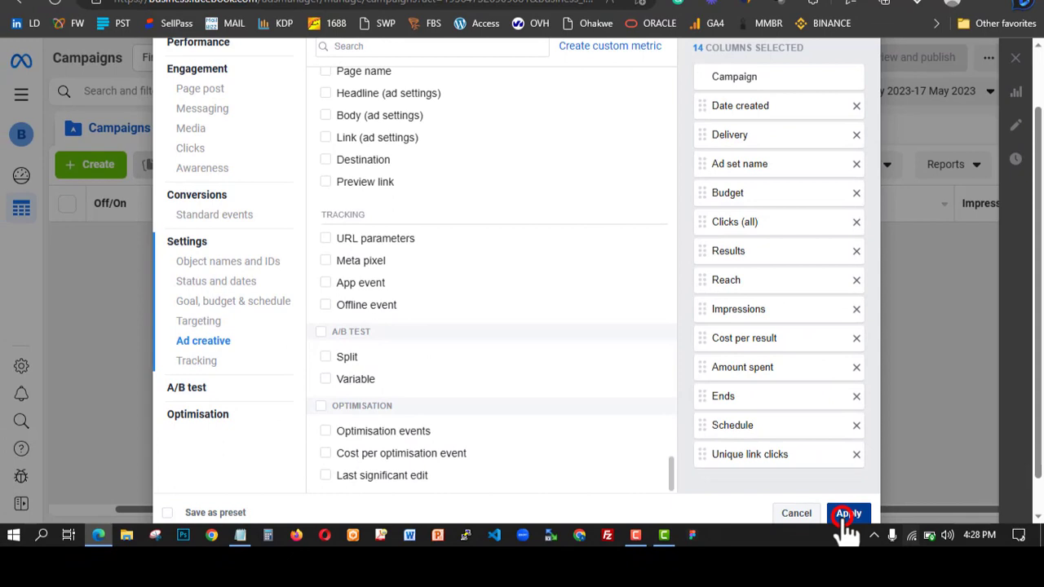
{"action": "left_click", "coordinate": [974, 585]}
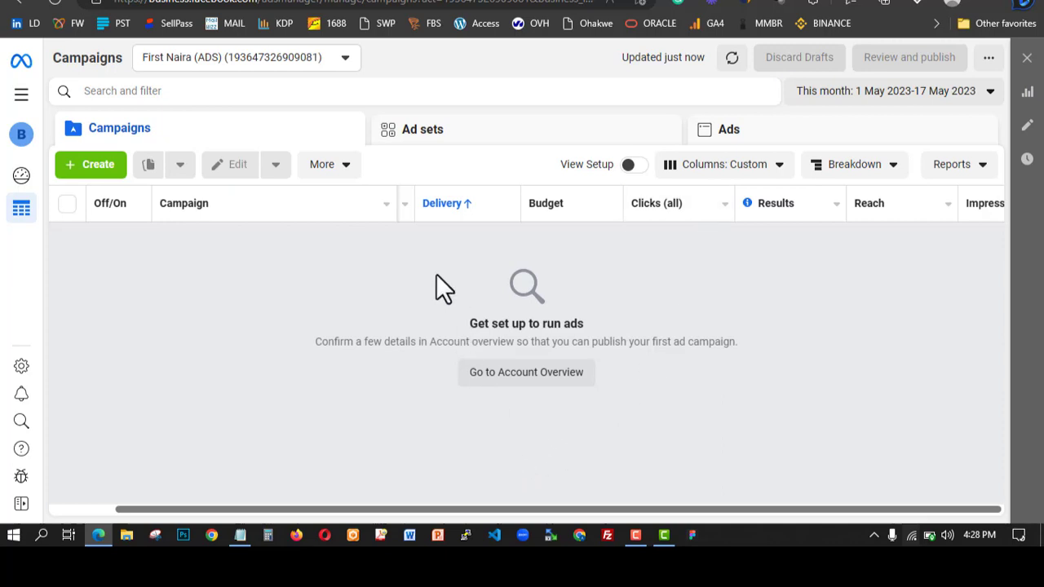
Narrow the Campaign column in the campaign table to make room for the columns after it.
{"action": "left_click_drag", "start_coordinate": [360, 509], "coordinate": [267, 506]}
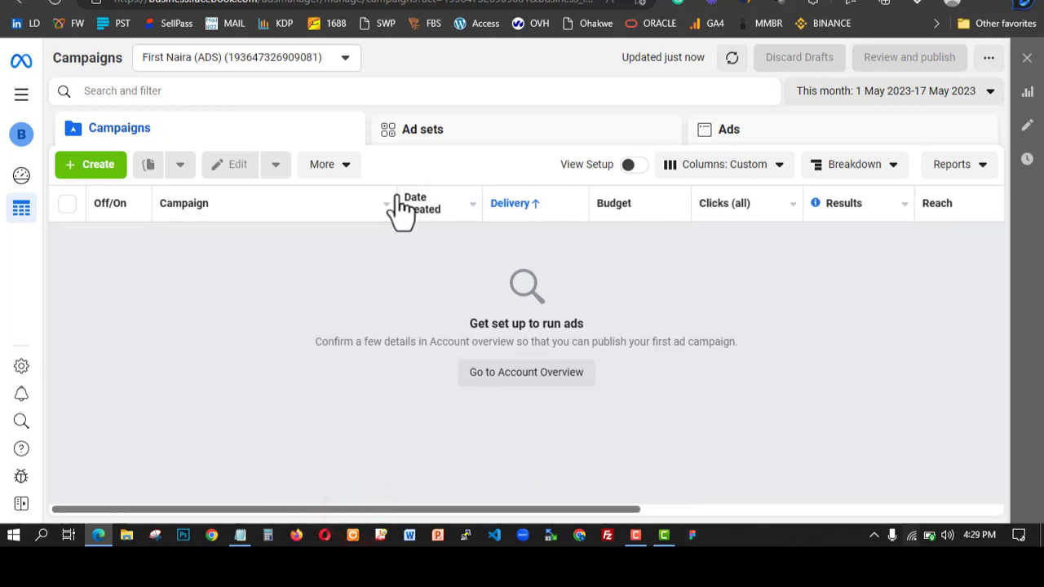
{"action": "left_click_drag", "start_coordinate": [394, 191], "coordinate": [246, 192]}
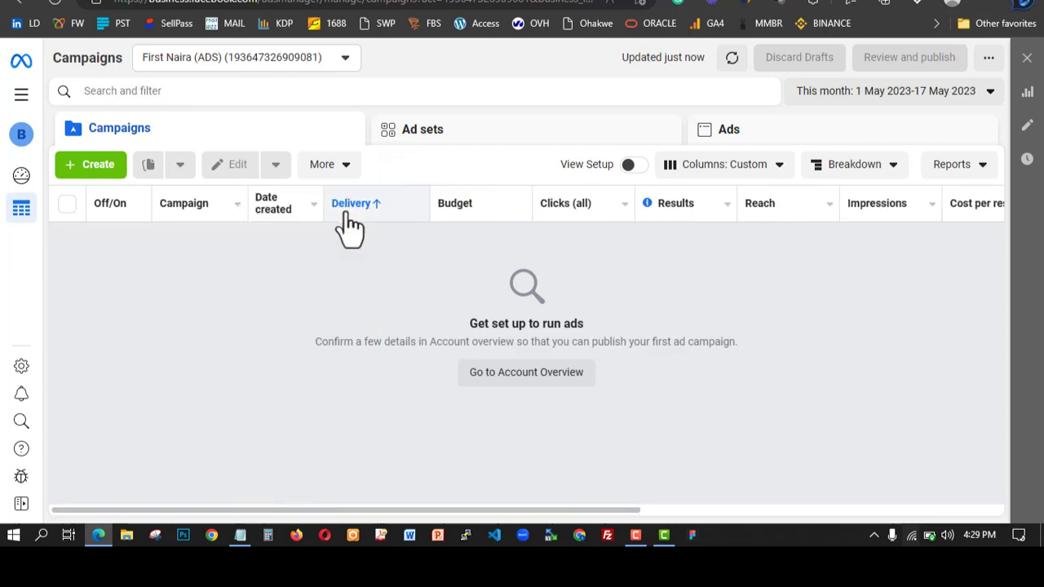
{"action": "left_click", "coordinate": [234, 388]}
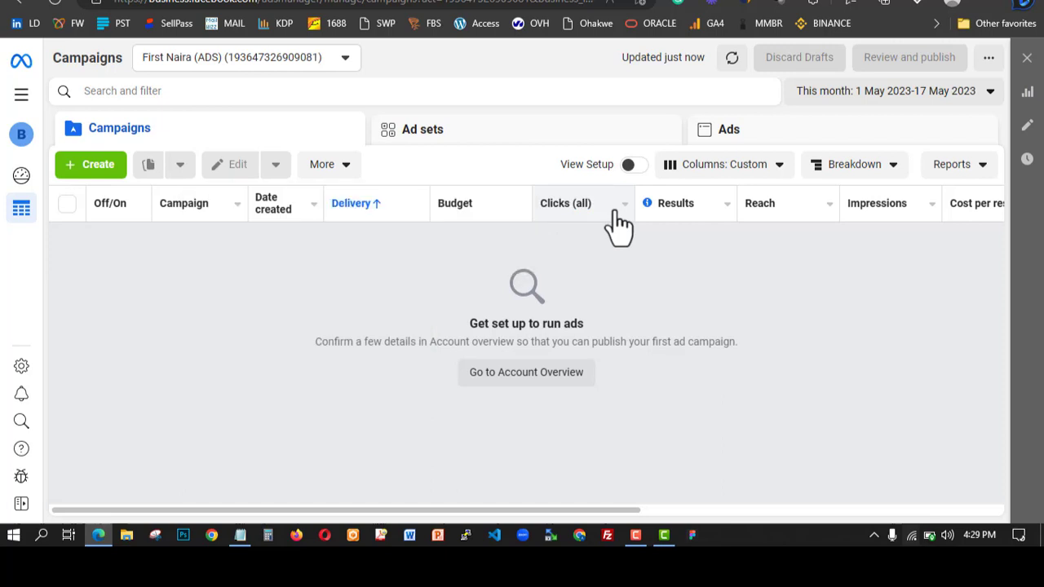
Examine the customised table columns through to Unique link clicks, including the descriptions of Date created and Budget.
{"action": "mouse_move", "coordinate": [465, 203]}
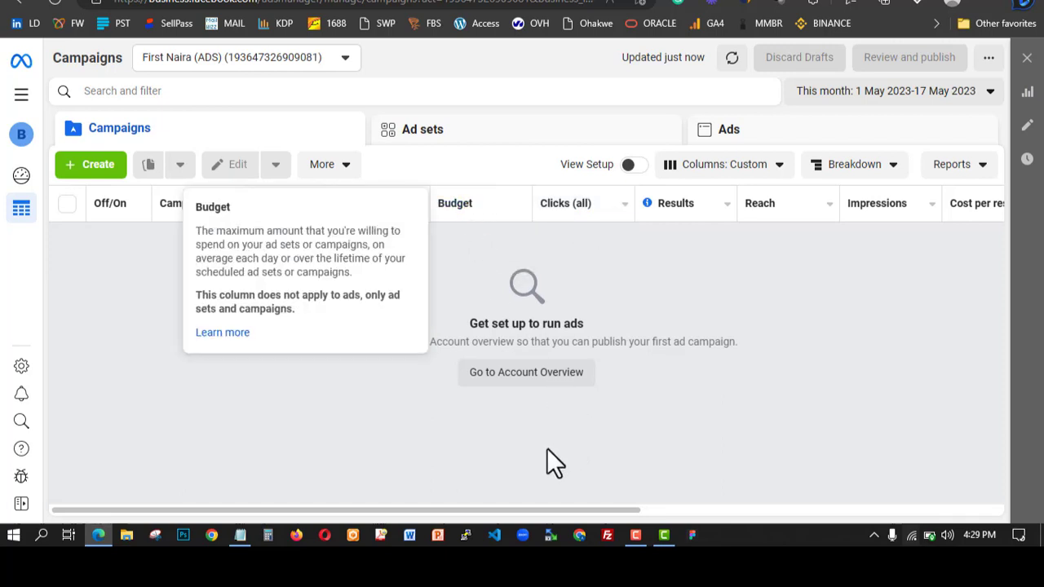
{"action": "left_click_drag", "start_coordinate": [489, 510], "coordinate": [823, 538]}
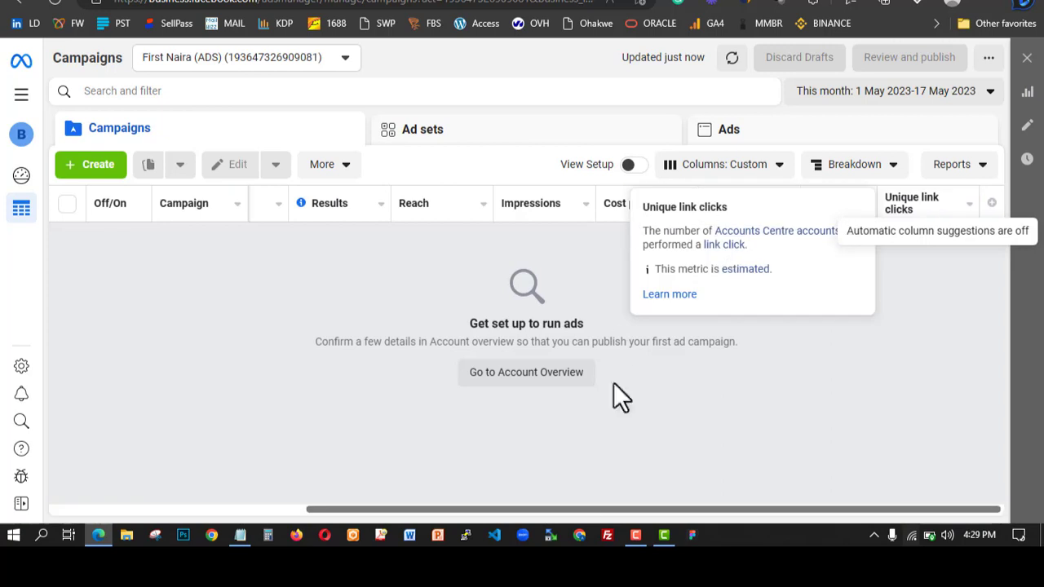
{"action": "left_click_drag", "start_coordinate": [574, 509], "coordinate": [283, 511]}
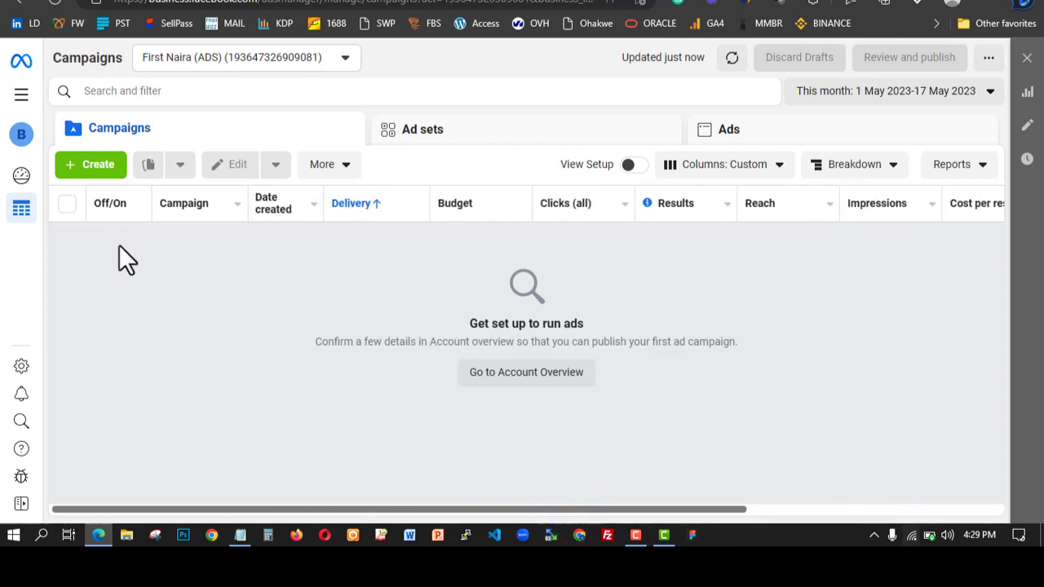
{"action": "mouse_move", "coordinate": [104, 208]}
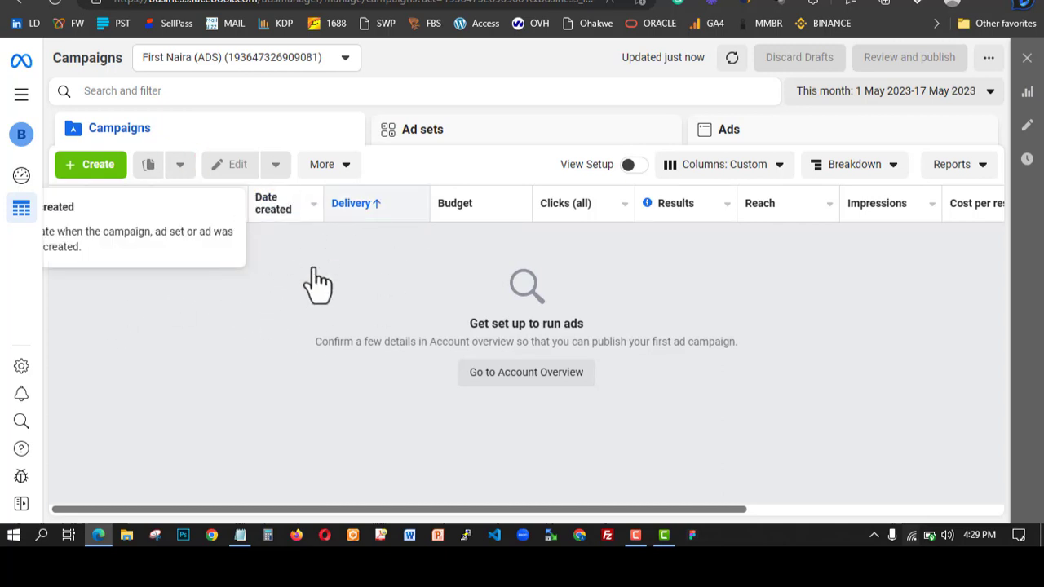
{"action": "mouse_move", "coordinate": [439, 189]}
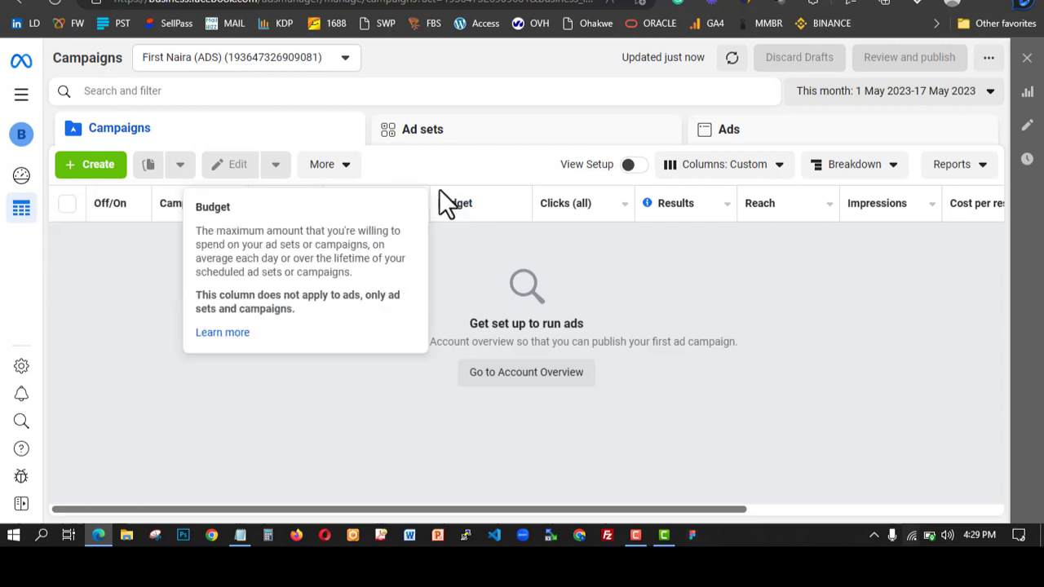
{"action": "mouse_move", "coordinate": [596, 198]}
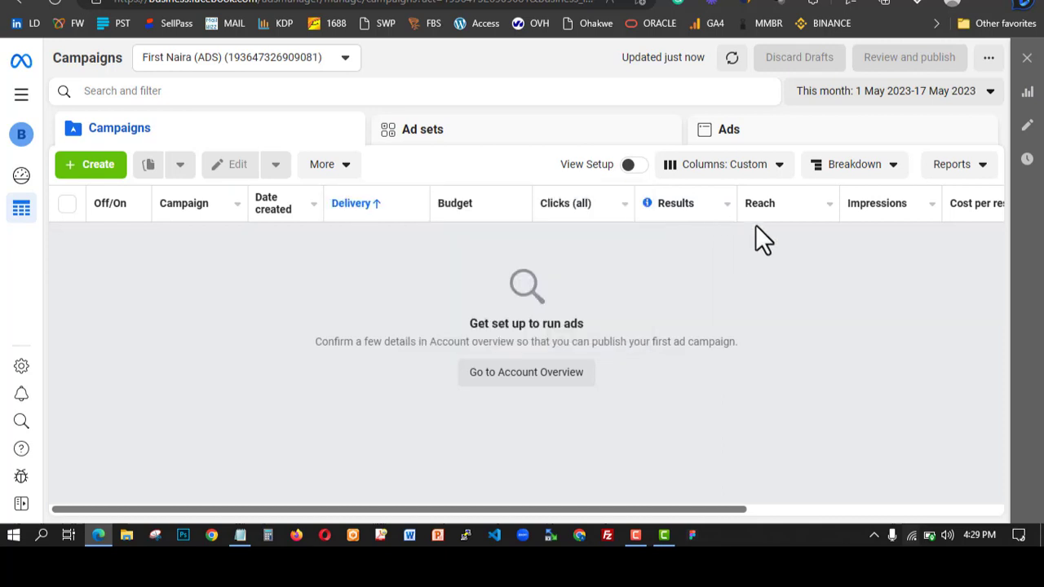
Examine the descriptions of the Cost per result, Impressions and Ends columns and check the remaining columns through Unique link clicks.
{"action": "left_click_drag", "start_coordinate": [622, 509], "coordinate": [816, 501]}
{"action": "mouse_move", "coordinate": [674, 208]}
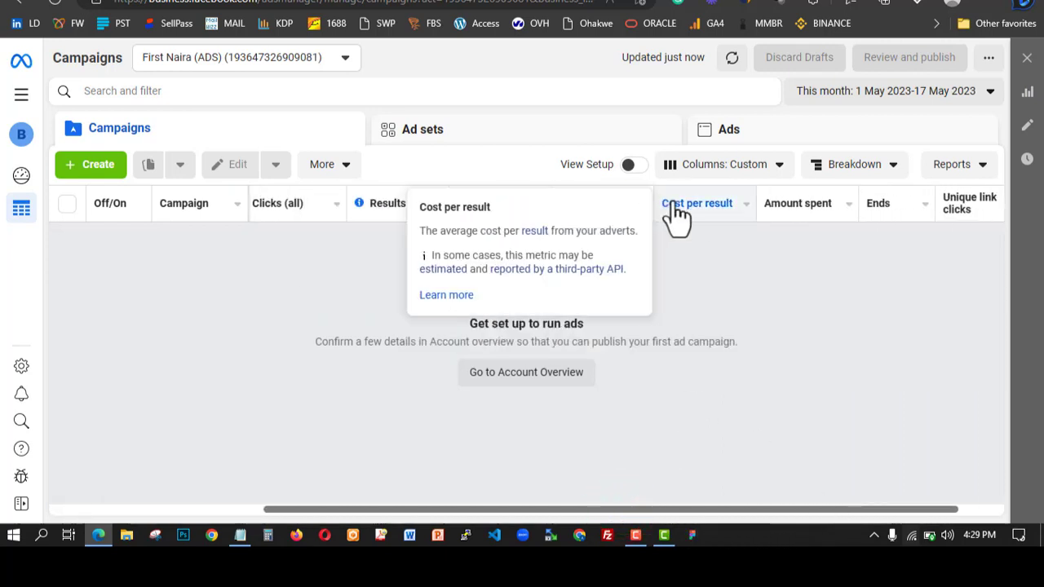
{"action": "mouse_move", "coordinate": [584, 208]}
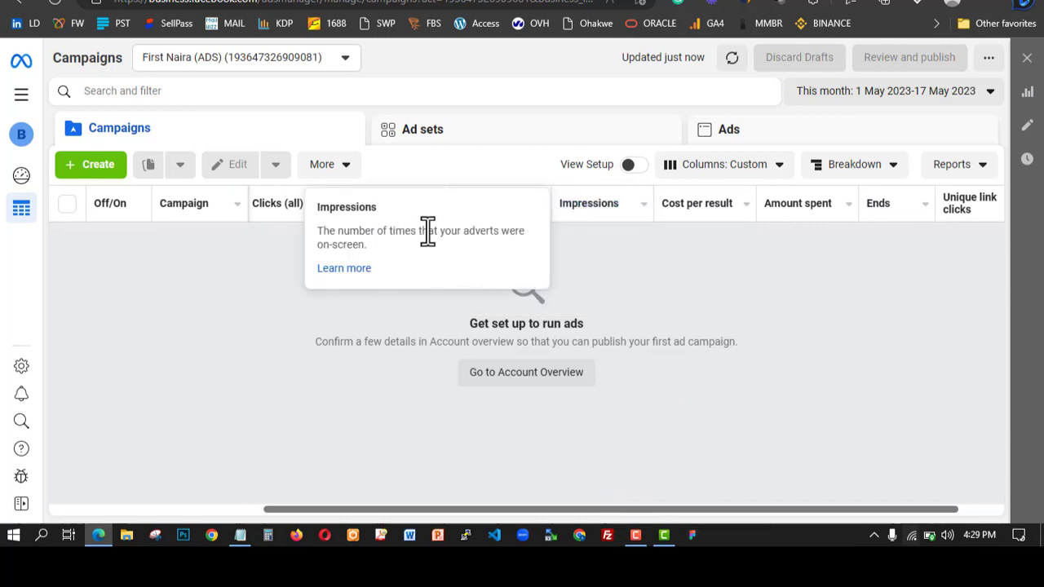
{"action": "left_click", "coordinate": [674, 256]}
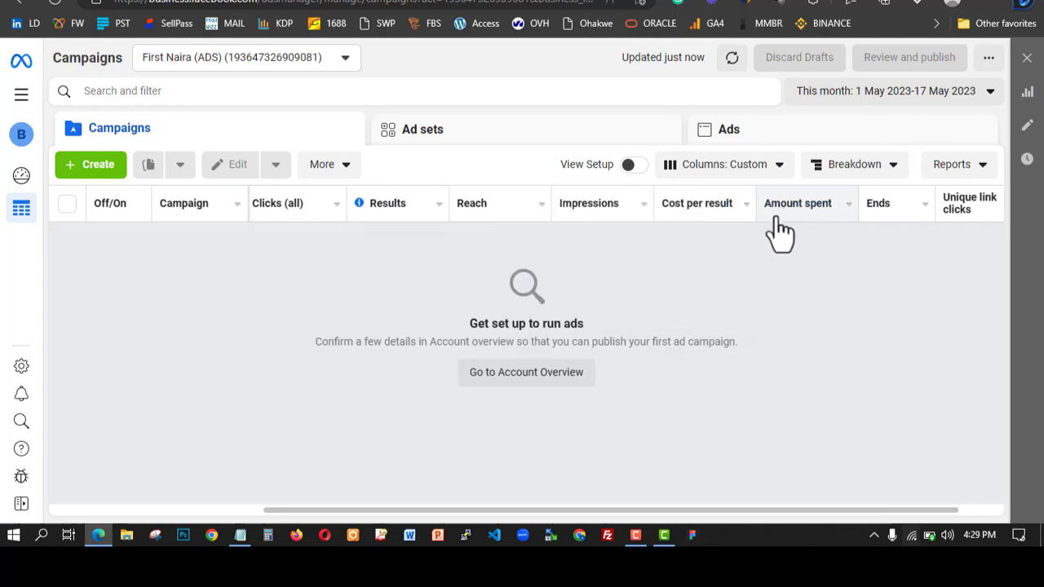
{"action": "mouse_move", "coordinate": [873, 210]}
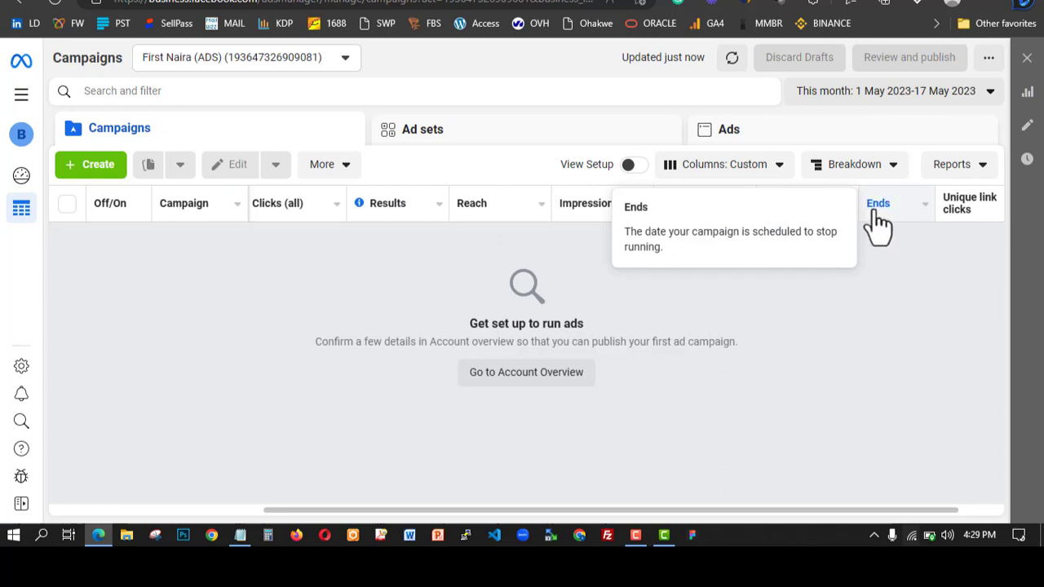
{"action": "mouse_move", "coordinate": [977, 230]}
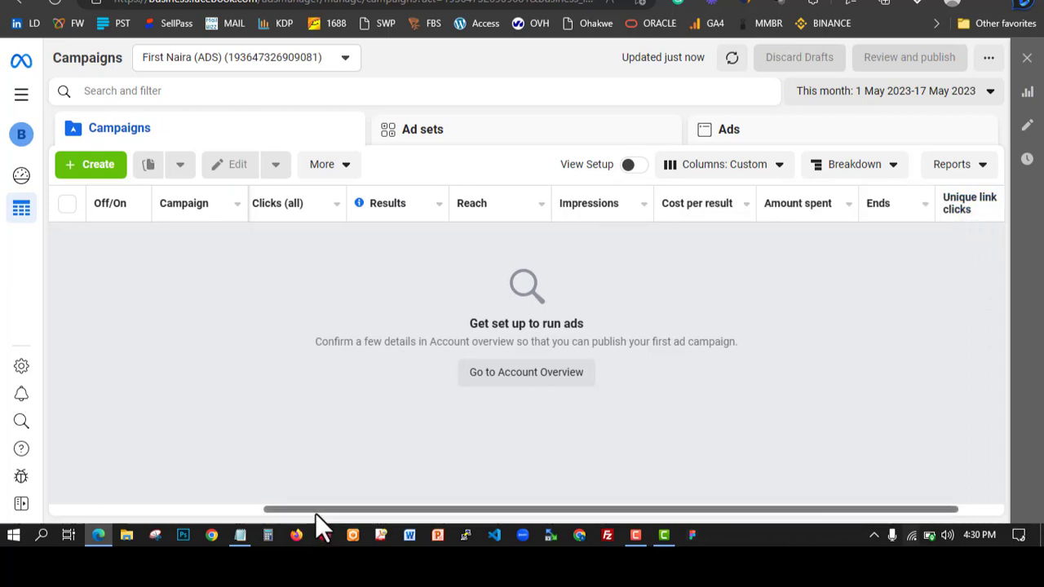
{"action": "left_click_drag", "start_coordinate": [315, 513], "coordinate": [67, 512]}
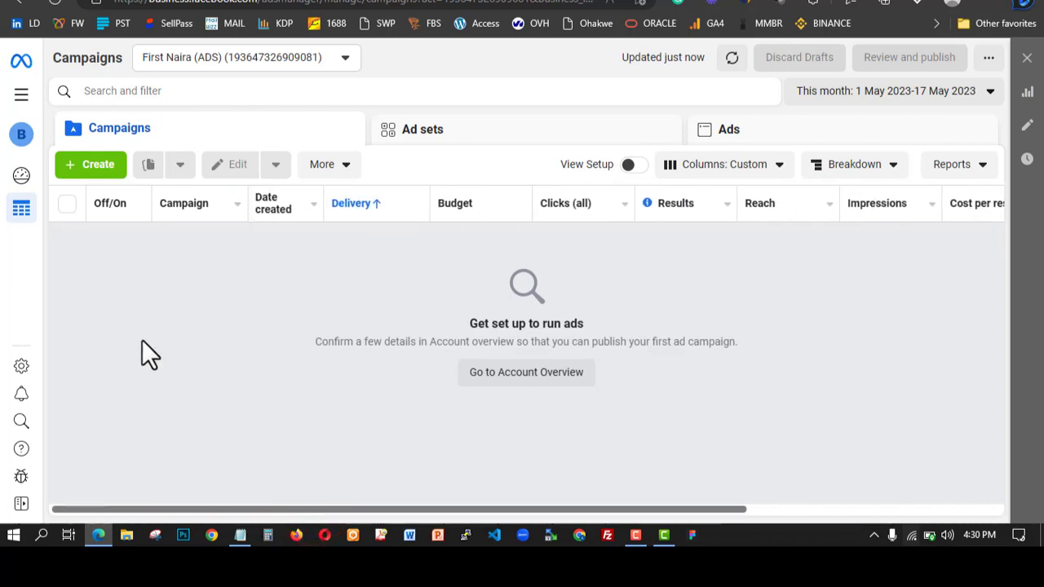